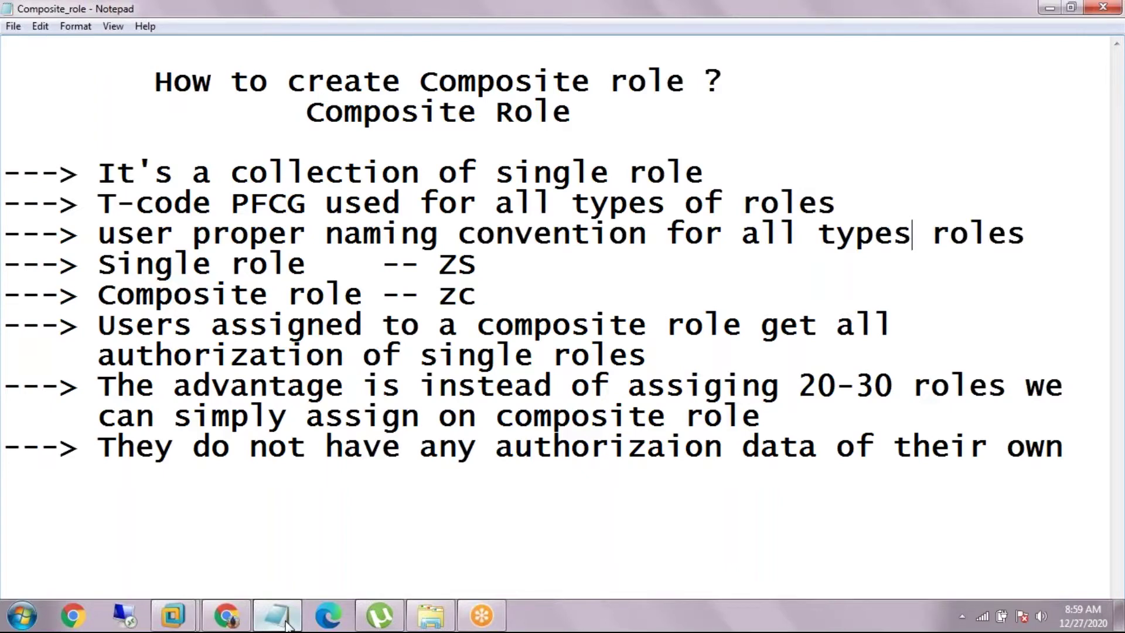
Change "single role" to "single roles" in the first point of the composite role notes
{"action": "left_click", "coordinate": [481, 616]}
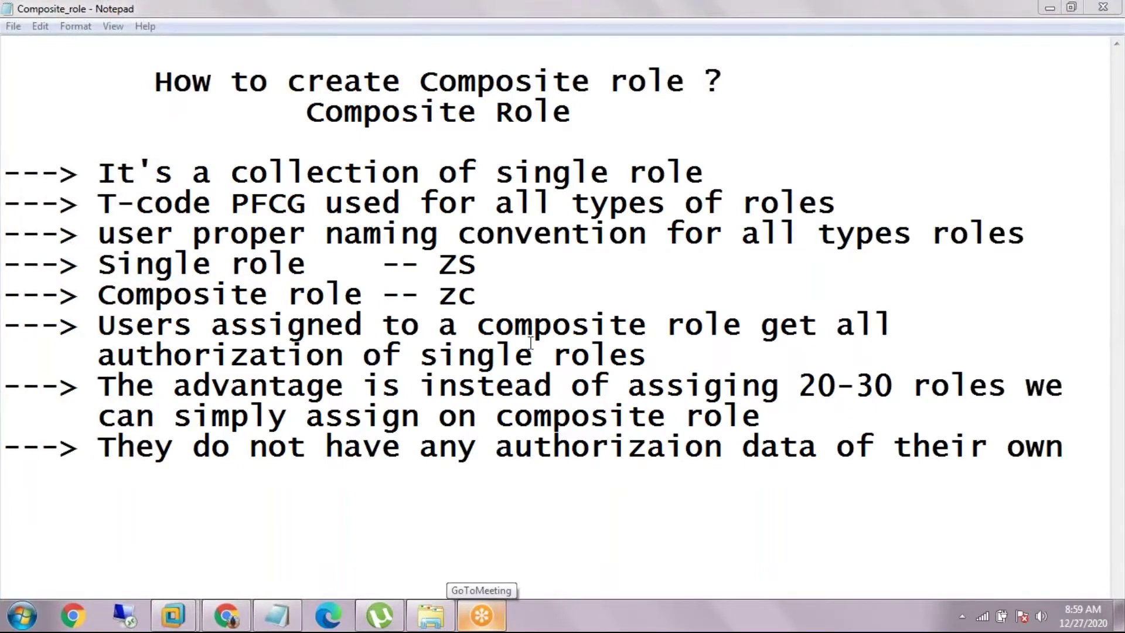
{"action": "left_click", "coordinate": [741, 167]}
{"action": "type", "text": "s"}
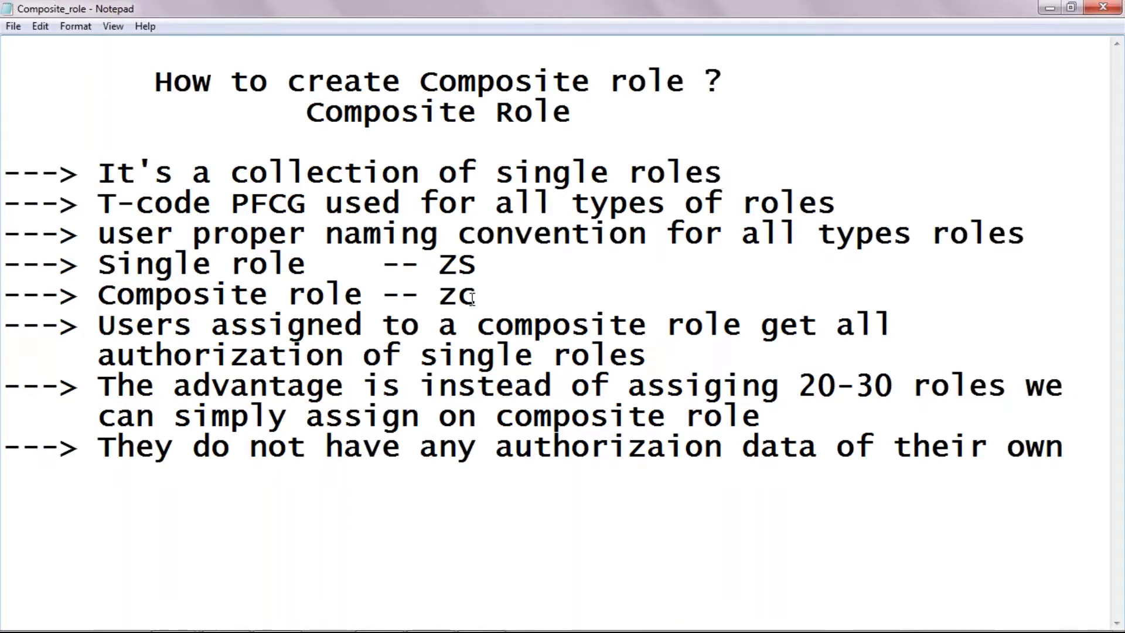
Add a colon after the ZS and zc naming prefixes in the notes
{"action": "left_click", "coordinate": [484, 267]}
{"action": "type", "text": ":"}
{"action": "left_click", "coordinate": [485, 295]}
{"action": "type", "text": ":"}
Append "to the user" to the note about assigning a composite role instead of 20-30 roles
{"action": "left_click", "coordinate": [498, 270]}
{"action": "left_click", "coordinate": [657, 359]}
{"action": "left_click", "coordinate": [767, 418]}
{"action": "type", "text": "to"}
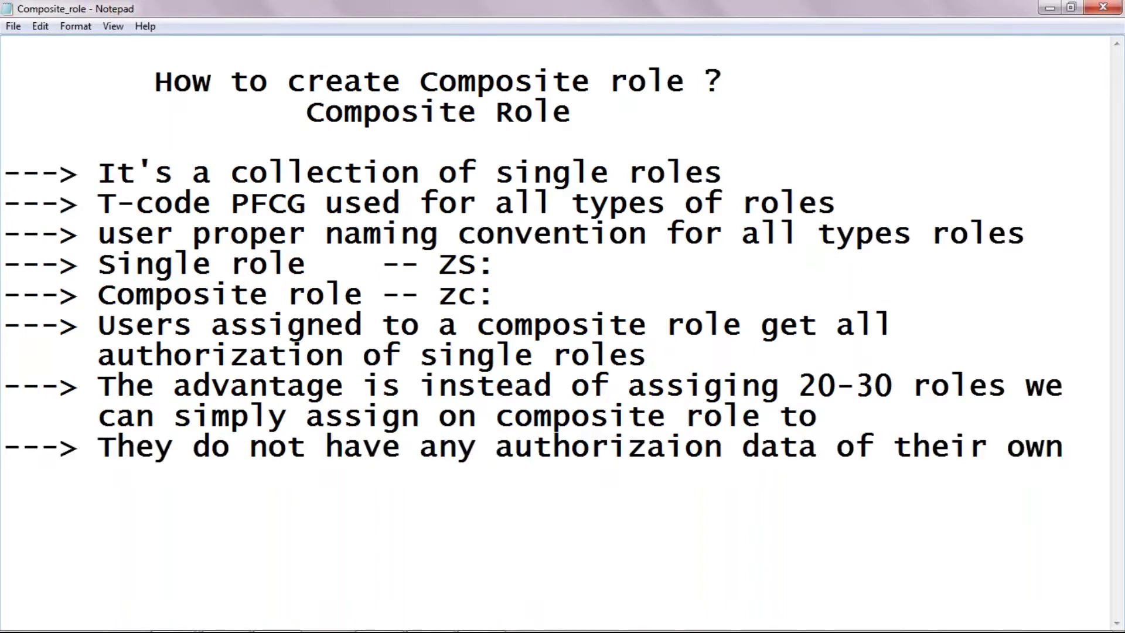
{"action": "type", "text": " the user"}
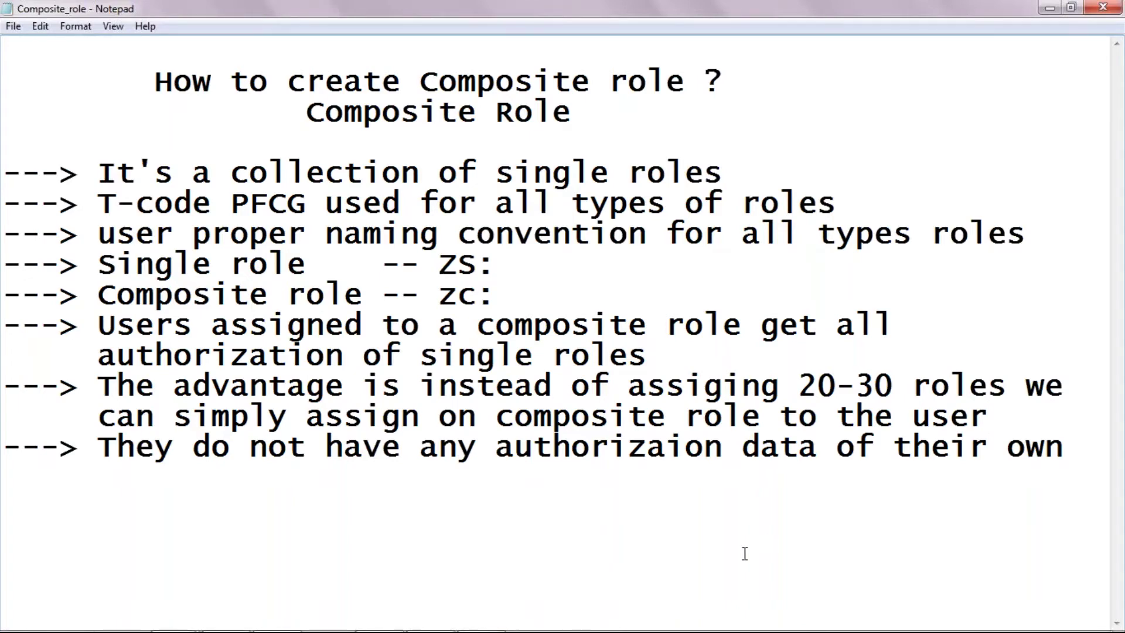
Switch to SAP in the WINTEST virtual machine and dismiss the auto logout error after viewing its details
{"action": "mouse_move", "coordinate": [411, 630]}
{"action": "mouse_move", "coordinate": [176, 615]}
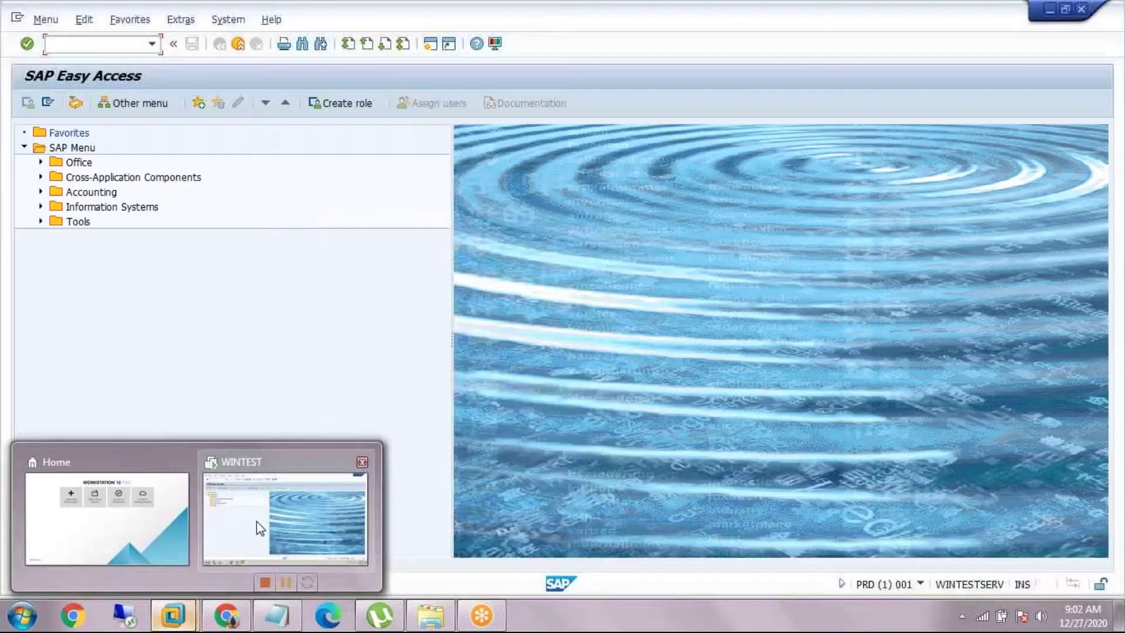
{"action": "left_click", "coordinate": [261, 528]}
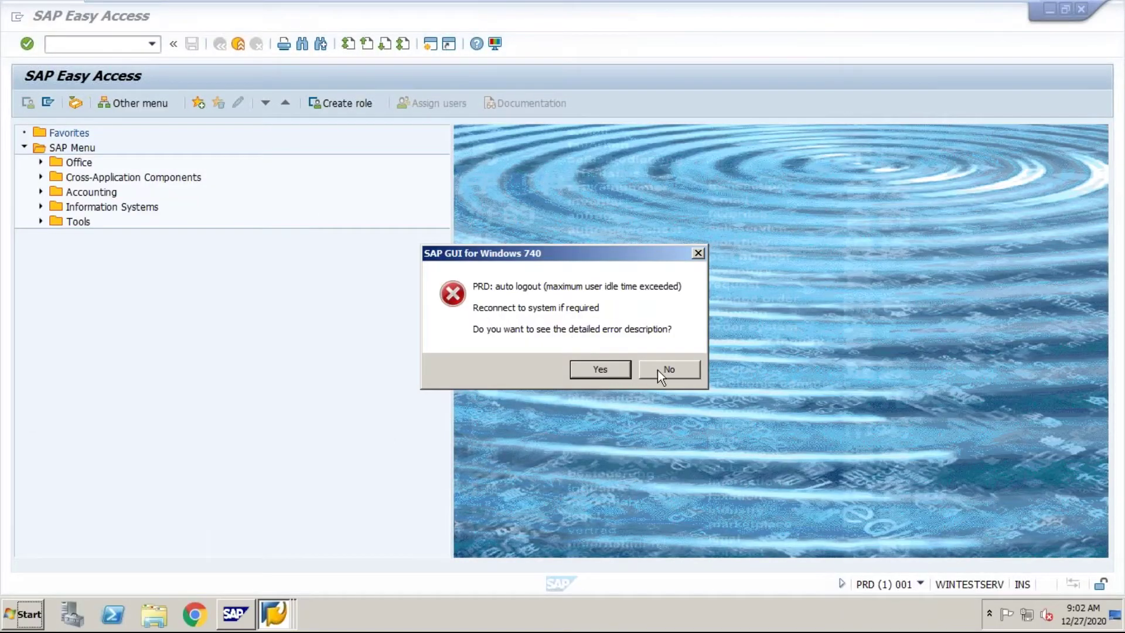
{"action": "left_click", "coordinate": [617, 370]}
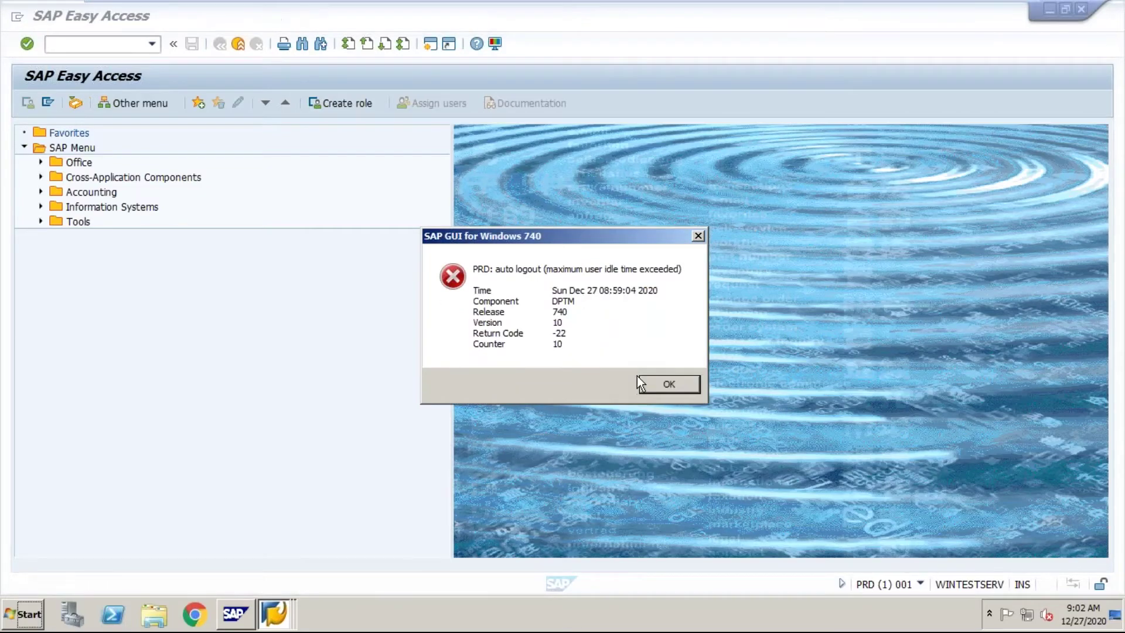
{"action": "left_click", "coordinate": [658, 387]}
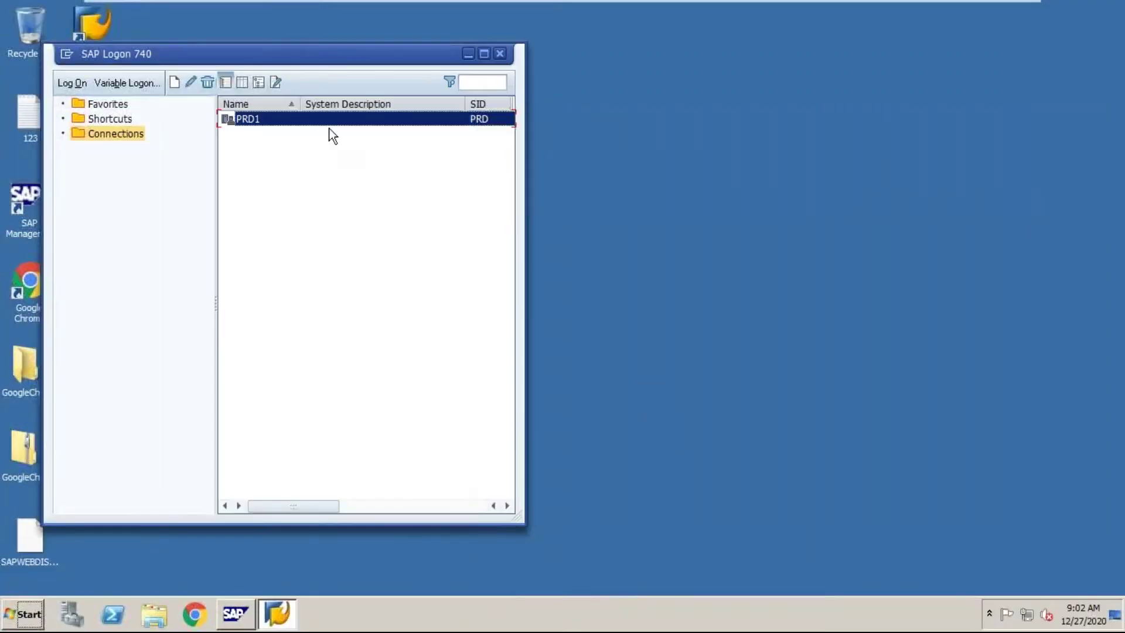
Open the PRD1 connection and log on to client 001 as user test with the account password
{"action": "double_click", "coordinate": [256, 123]}
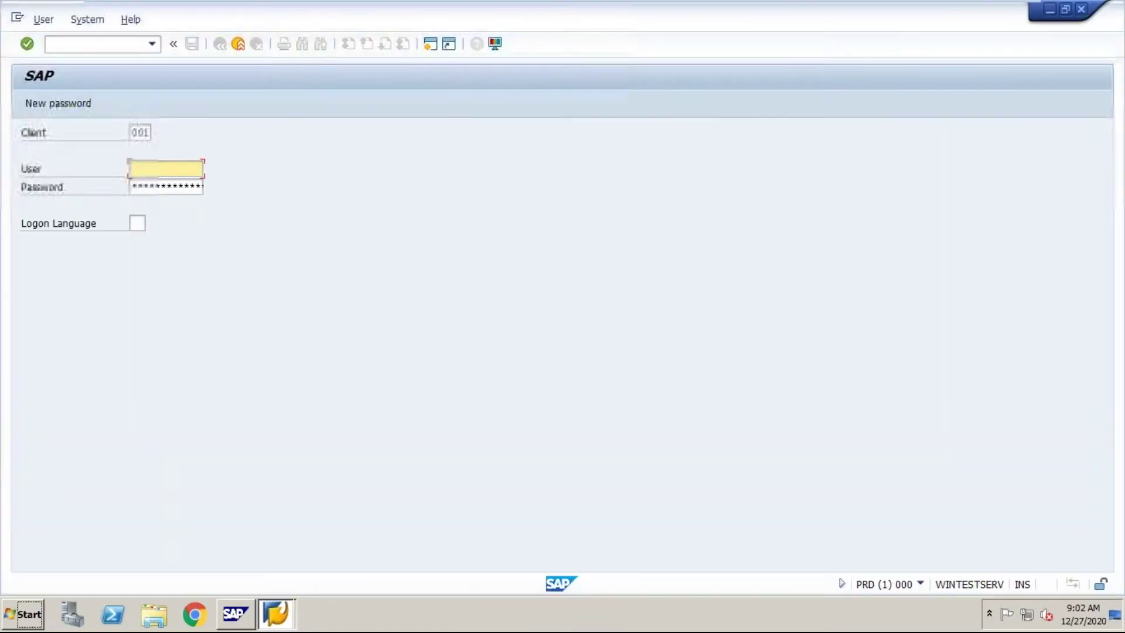
{"action": "key", "text": "BackSpace"}
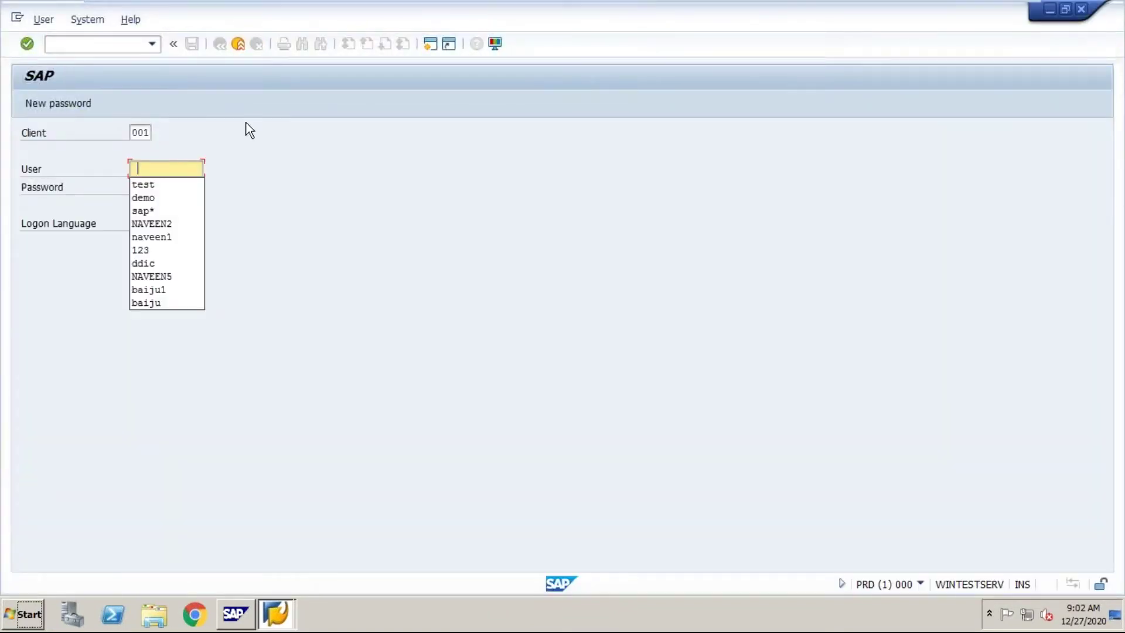
{"action": "left_click", "coordinate": [152, 187]}
{"action": "key", "text": "Tab"}
{"action": "key", "text": "ctrl+v"}
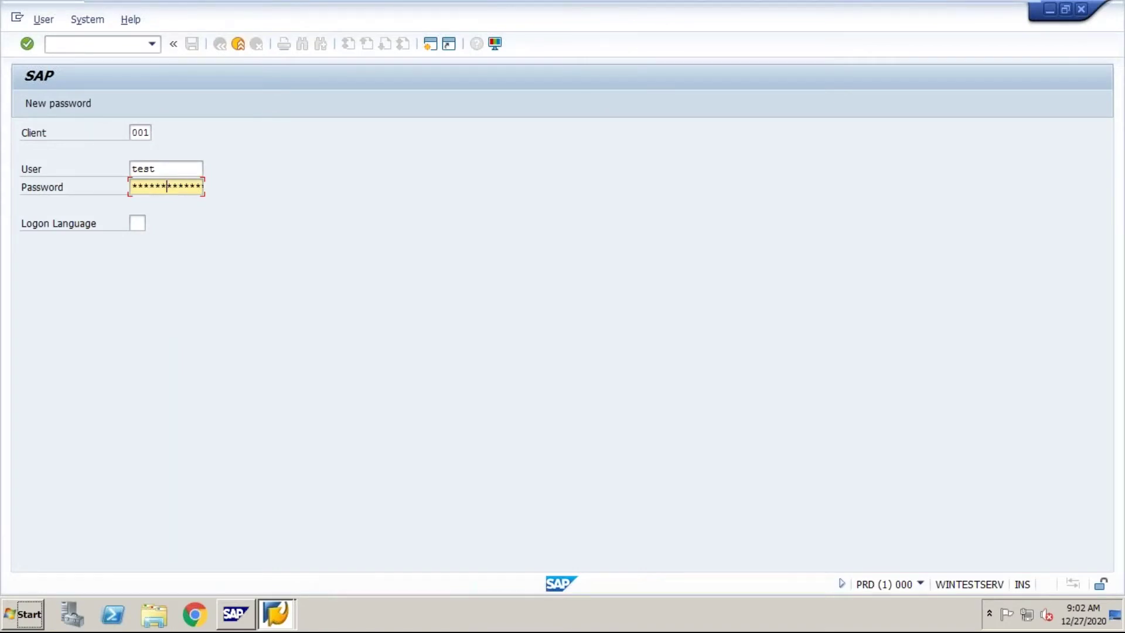
{"action": "left_click", "coordinate": [190, 187]}
{"action": "key", "text": "Return"}
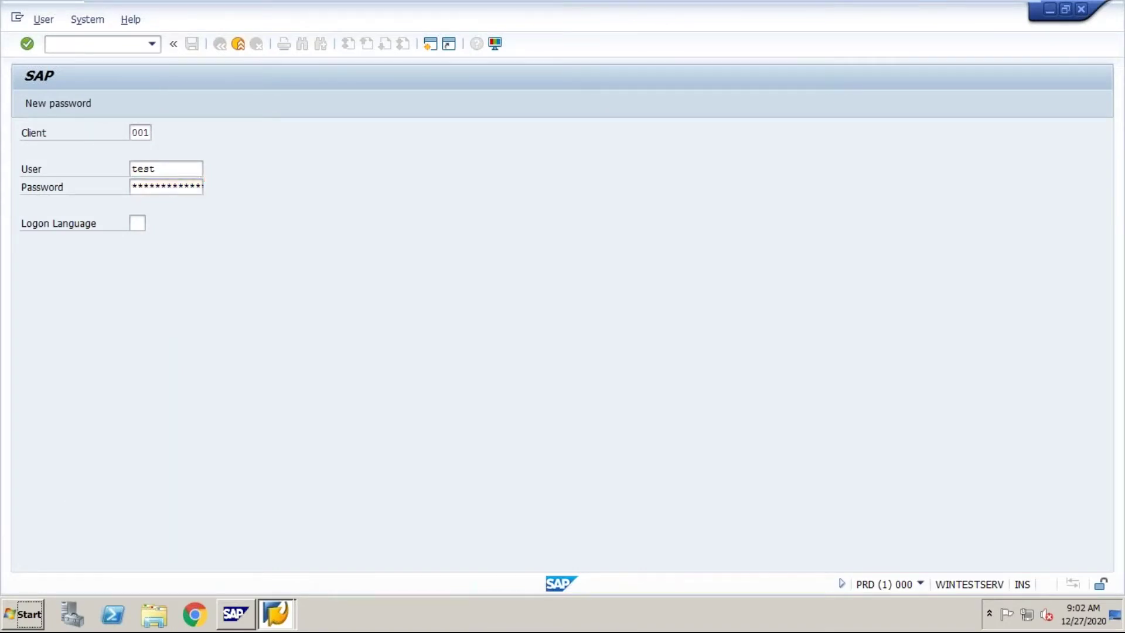
Open Role Maintenance with transaction PFCG
{"action": "left_click", "coordinate": [393, 478]}
{"action": "type", "text": "al11"}
{"action": "key", "text": "Return"}
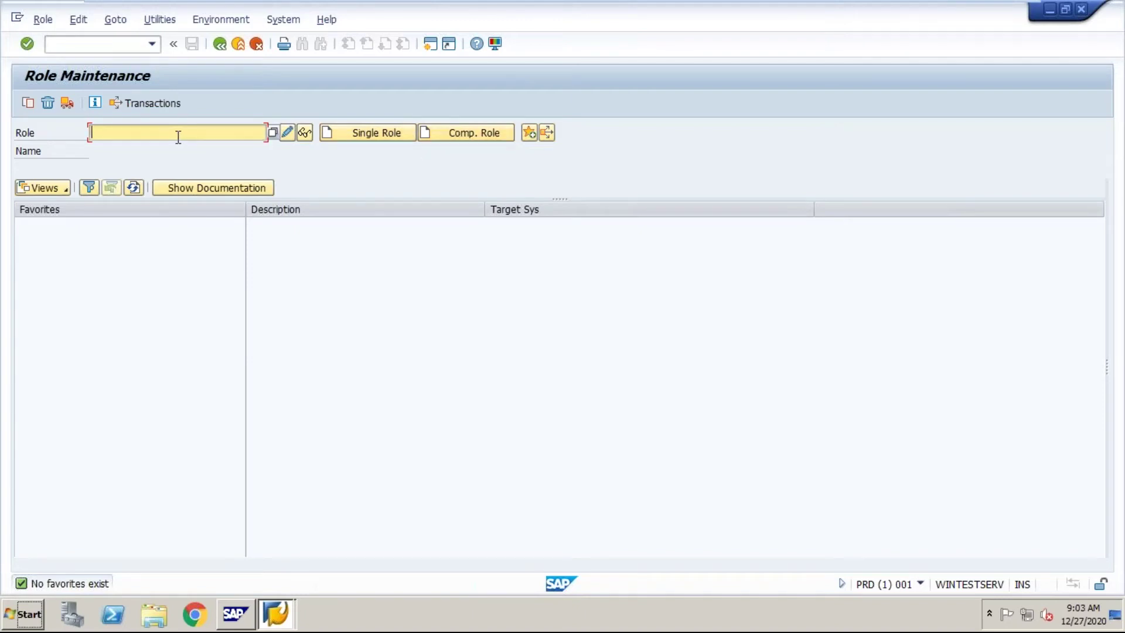
Enter Zc_mm_purchase_composite as the role name for the composite role
{"action": "type", "text": "ZC"}
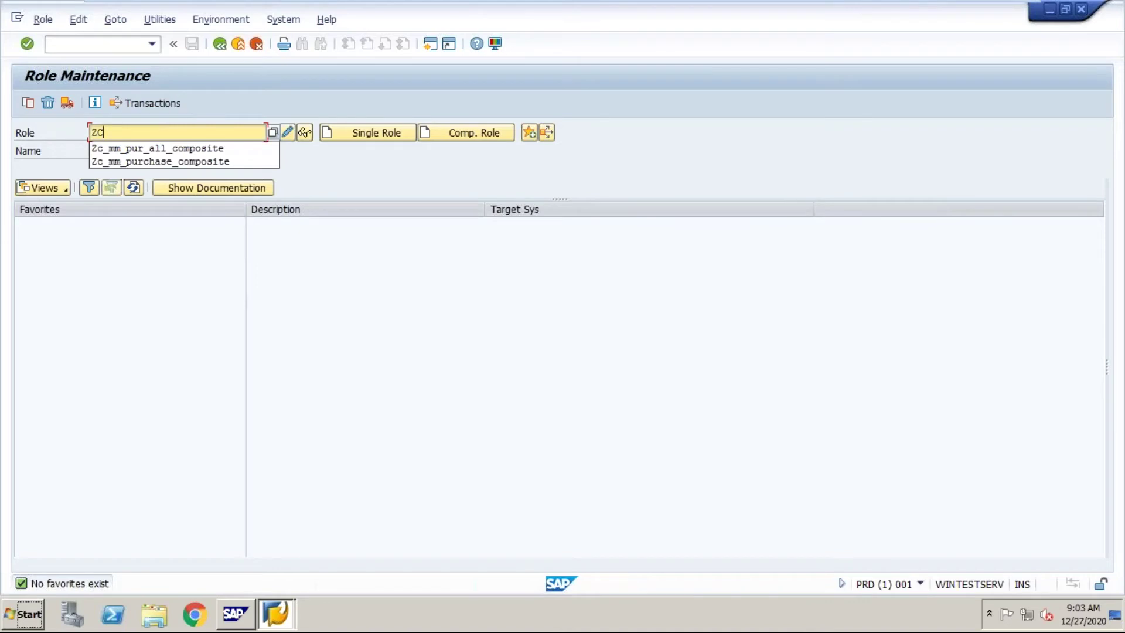
{"action": "type", "text": "_MM_Purchase"}
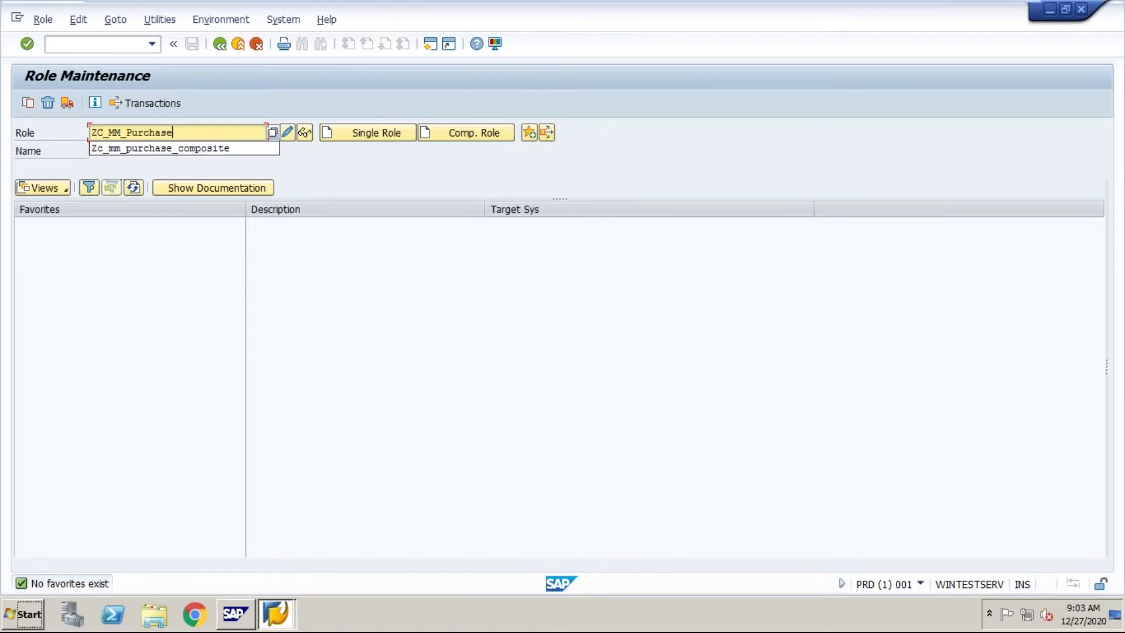
{"action": "type", "text": "_composite"}
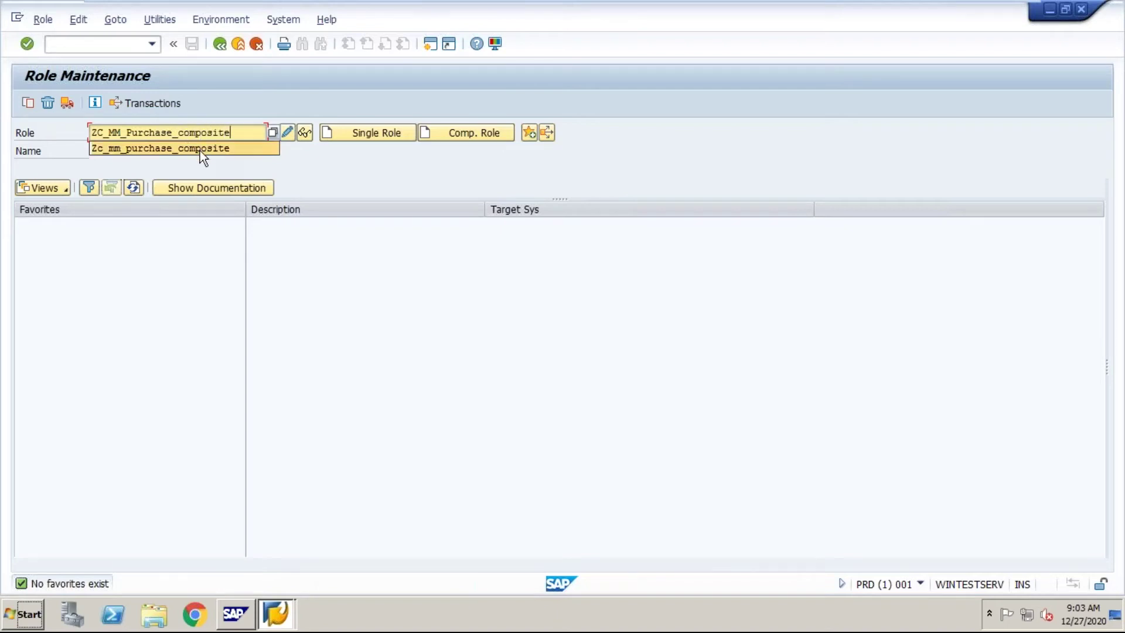
{"action": "left_click", "coordinate": [199, 150]}
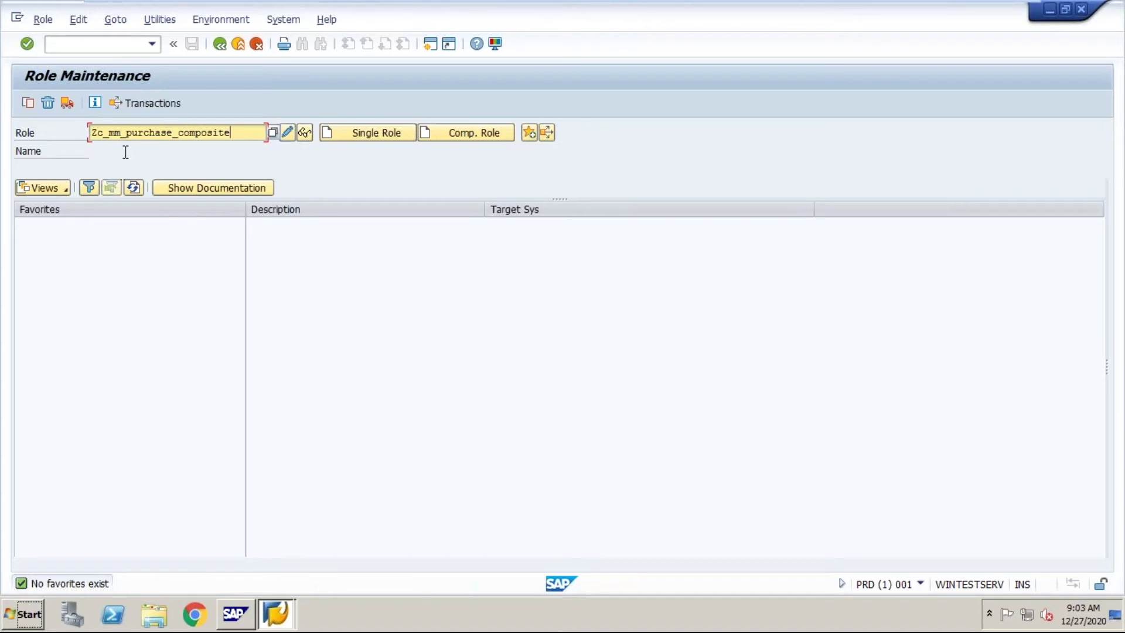
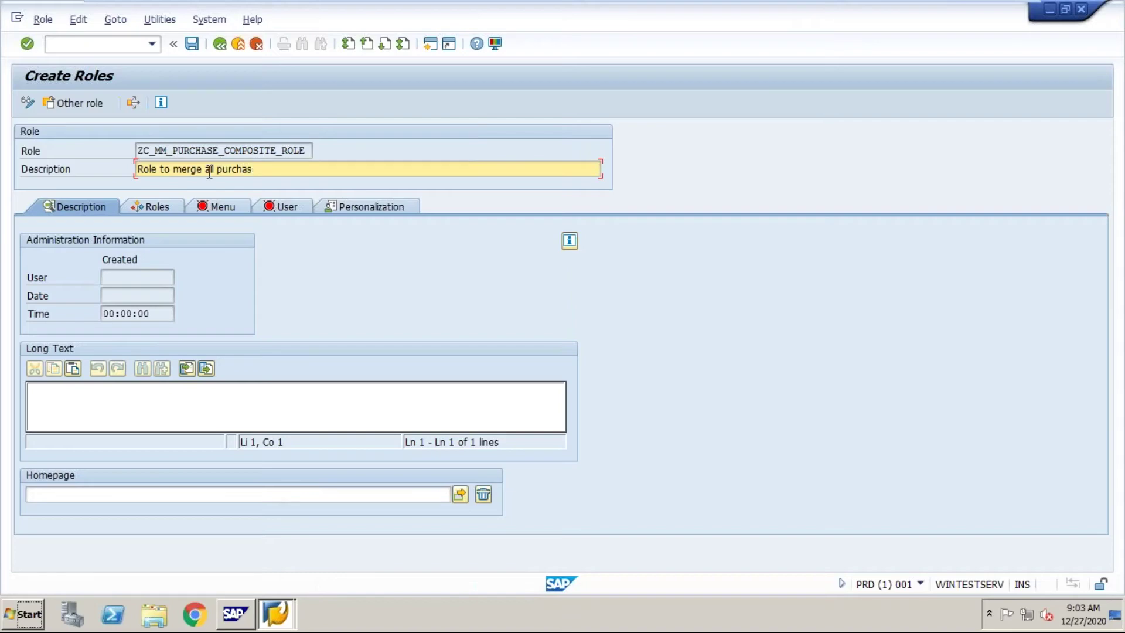
Complete the role description as "Role to merge all purchase role into one composite role" and save the role to reach its role assignments
{"action": "type", "text": "role into one co"}
{"action": "key", "text": "BackSpace"}
{"action": "key", "text": "BackSpace"}
{"action": "type", "text": "composite "}
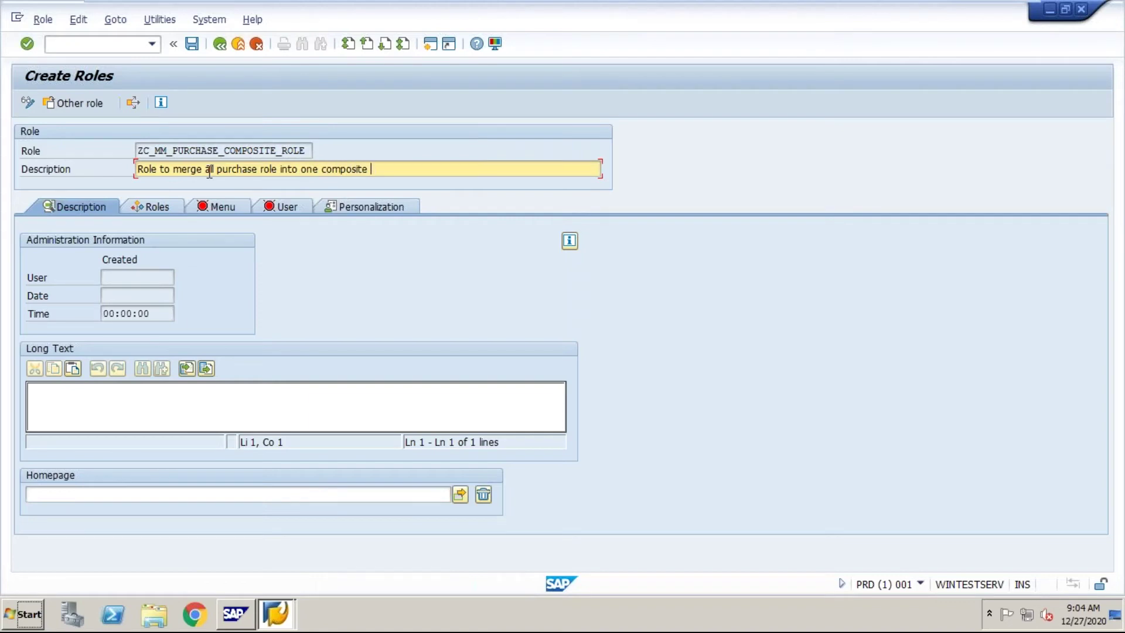
{"action": "type", "text": " ole"}
{"action": "left_click", "coordinate": [376, 173]}
{"action": "type", "text": "role"}
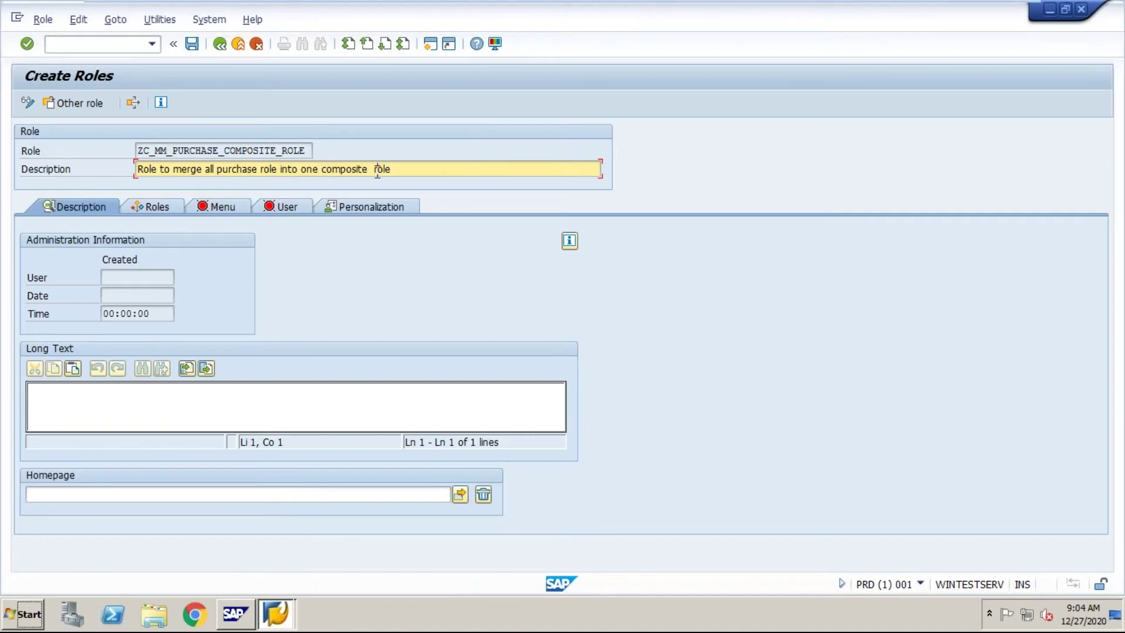
{"action": "left_click", "coordinate": [156, 206]}
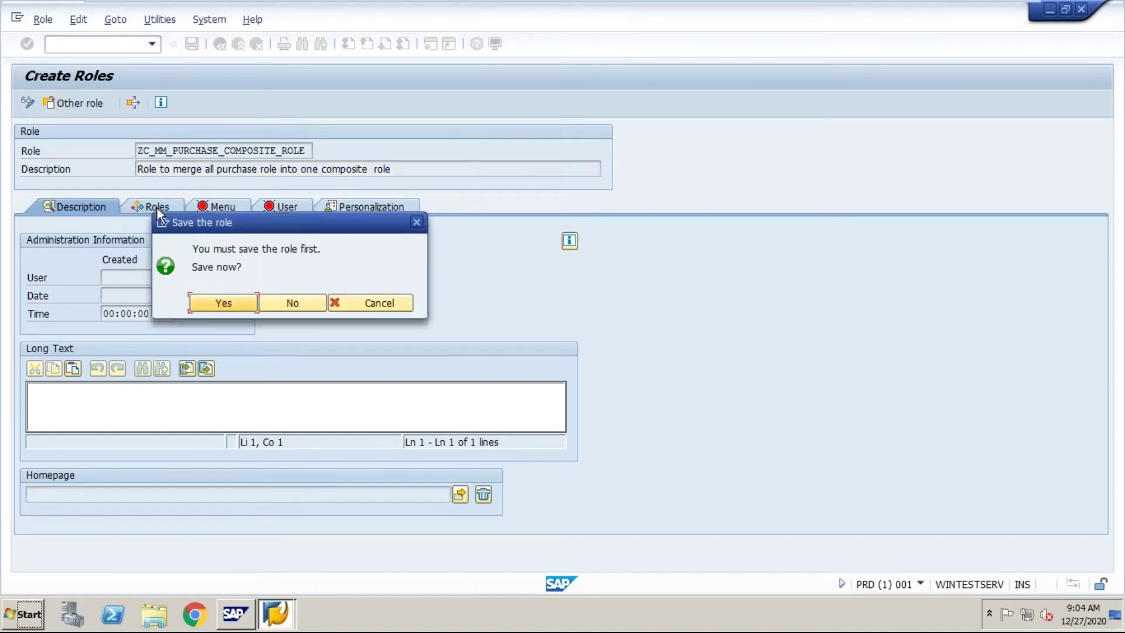
{"action": "left_click", "coordinate": [237, 299]}
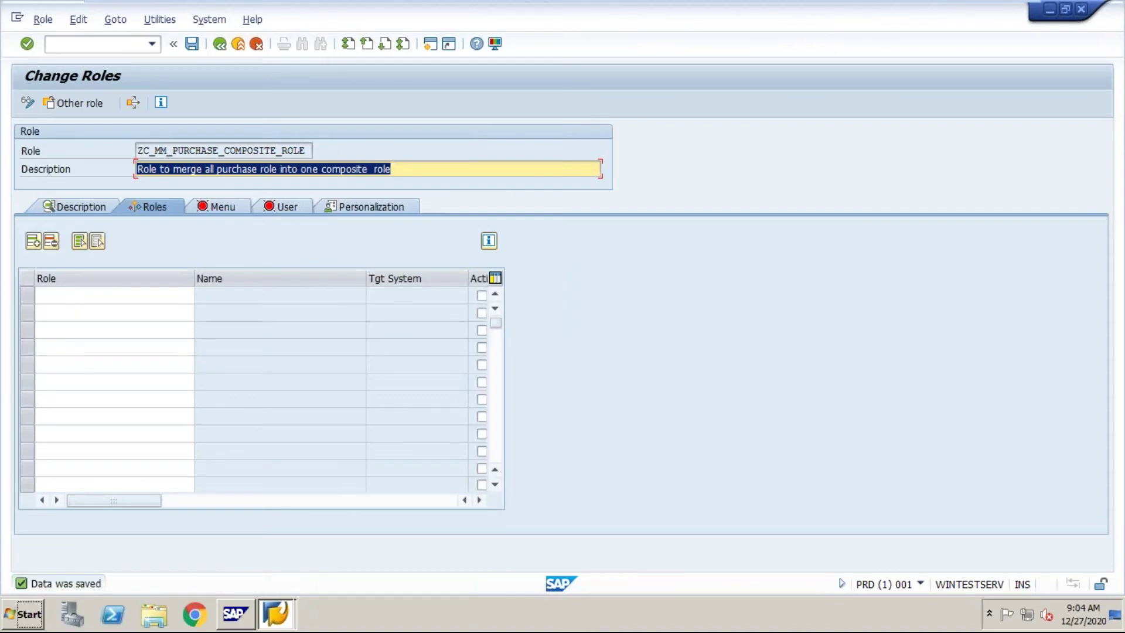
Search for single roles matching z* for the first row of the composite role's role list
{"action": "left_click", "coordinate": [173, 295]}
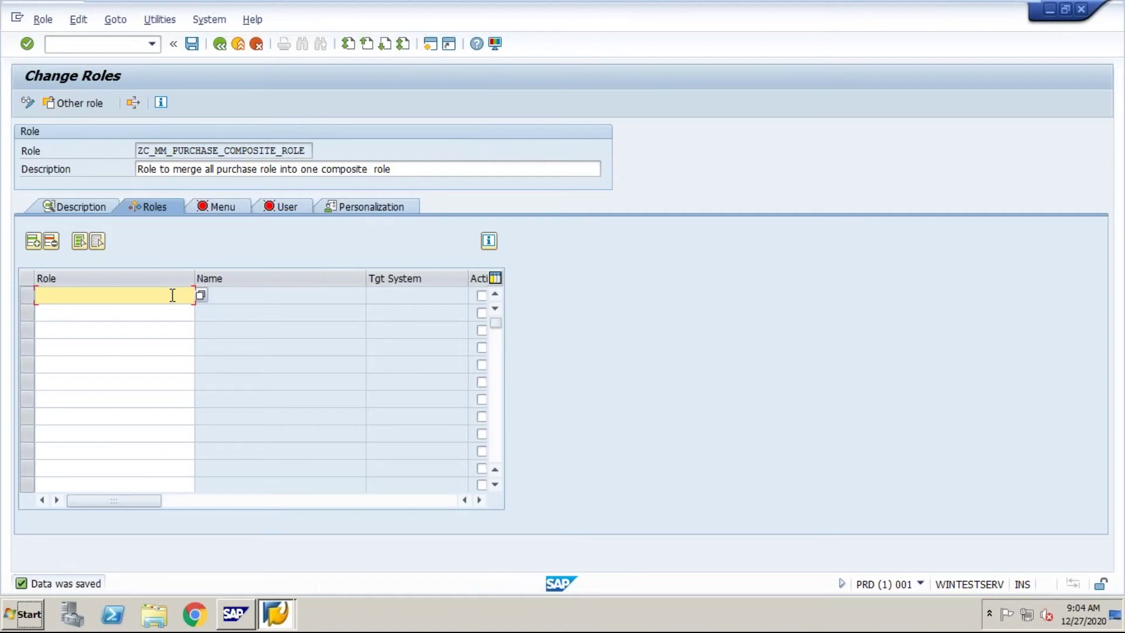
{"action": "left_click", "coordinate": [201, 296]}
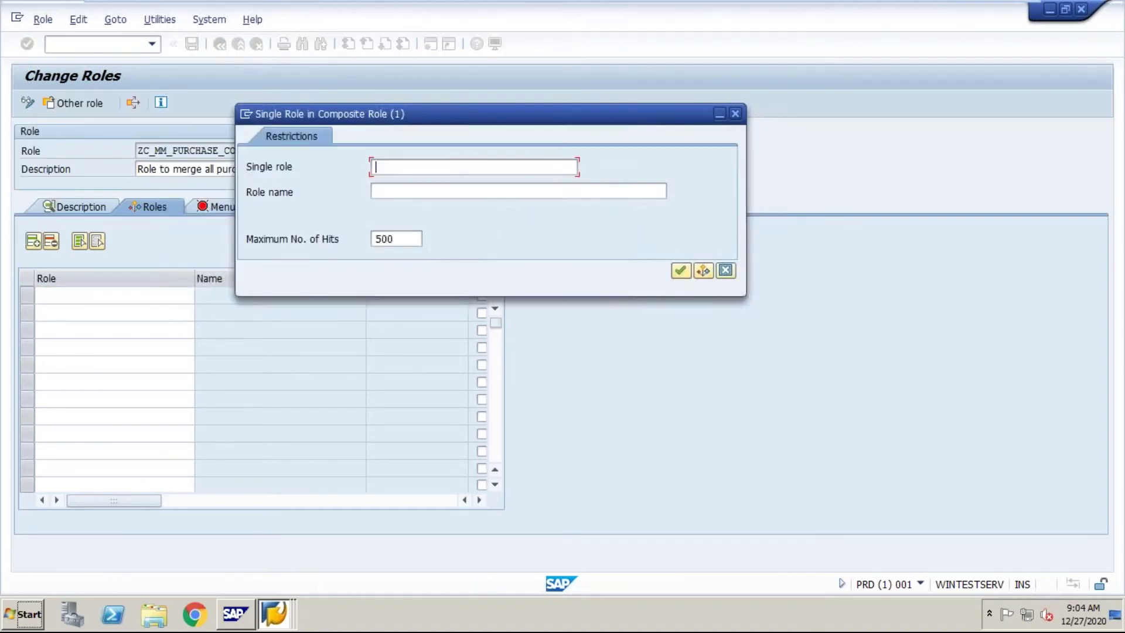
{"action": "type", "text": "zs"}
{"action": "key", "text": "BackSpace"}
{"action": "type", "text": "d"}
{"action": "key", "text": "BackSpace"}
{"action": "type", "text": "*"}
{"action": "left_click", "coordinate": [680, 270]}
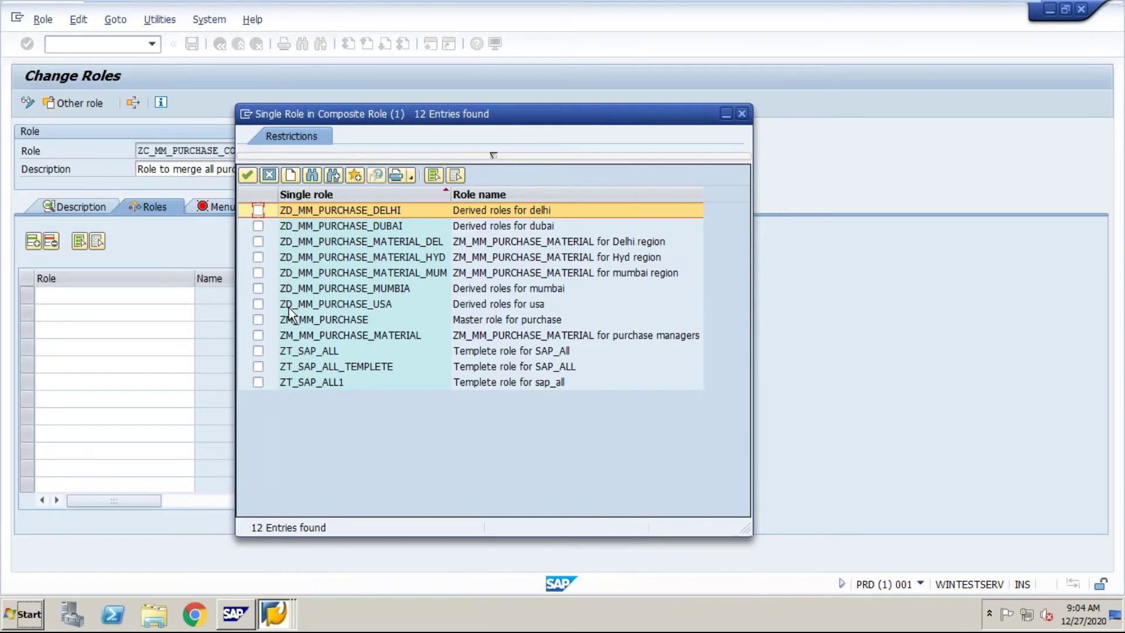
Add all seven ZD_MM_PURCHASE derived roles, from ZD_MM_PURCHASE_DELHI through ZD_MM_PURCHASE_USA, to the composite role and save it
{"action": "left_click", "coordinate": [258, 212]}
{"action": "left_click", "coordinate": [258, 227]}
{"action": "left_click", "coordinate": [258, 242]}
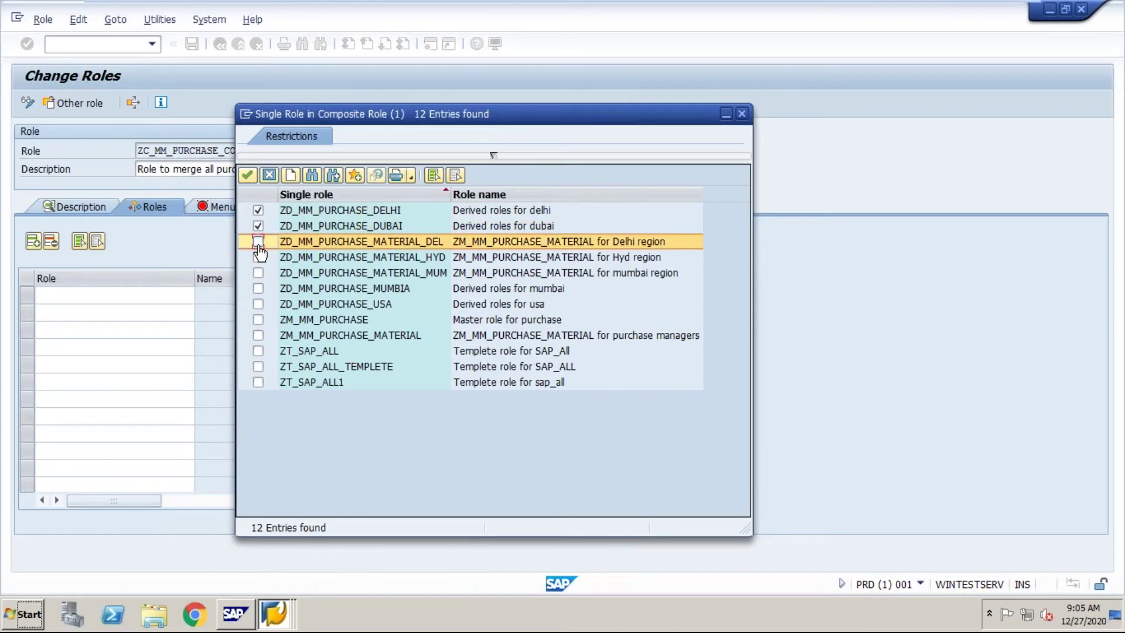
{"action": "left_click", "coordinate": [258, 258]}
{"action": "left_click", "coordinate": [258, 274]}
{"action": "left_click", "coordinate": [258, 288]}
{"action": "left_click", "coordinate": [259, 304]}
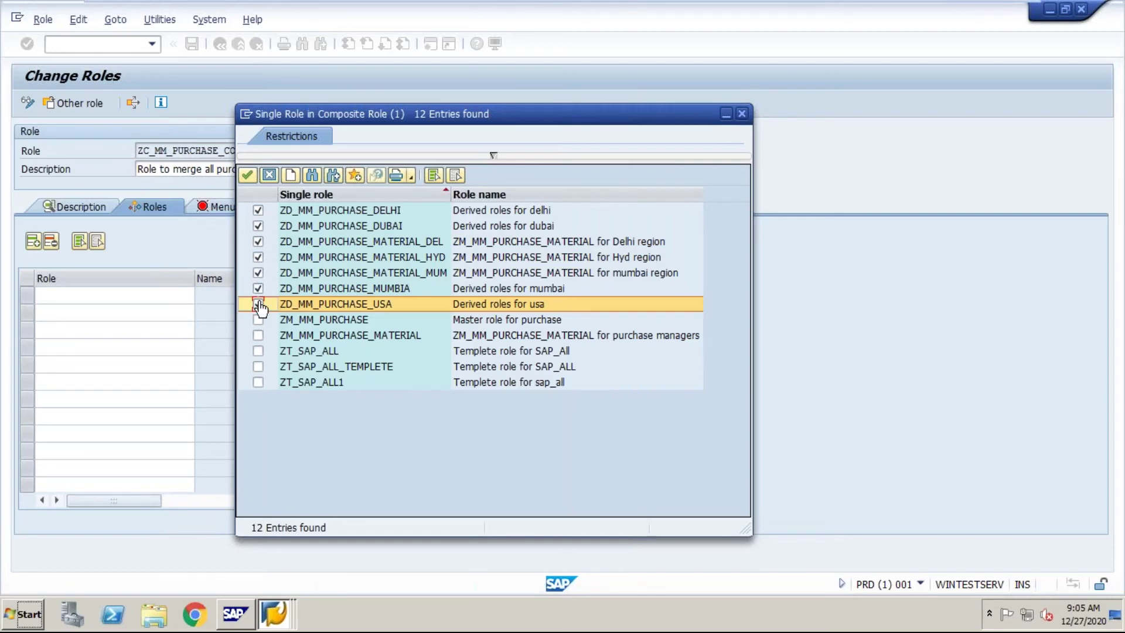
{"action": "left_click", "coordinate": [248, 175]}
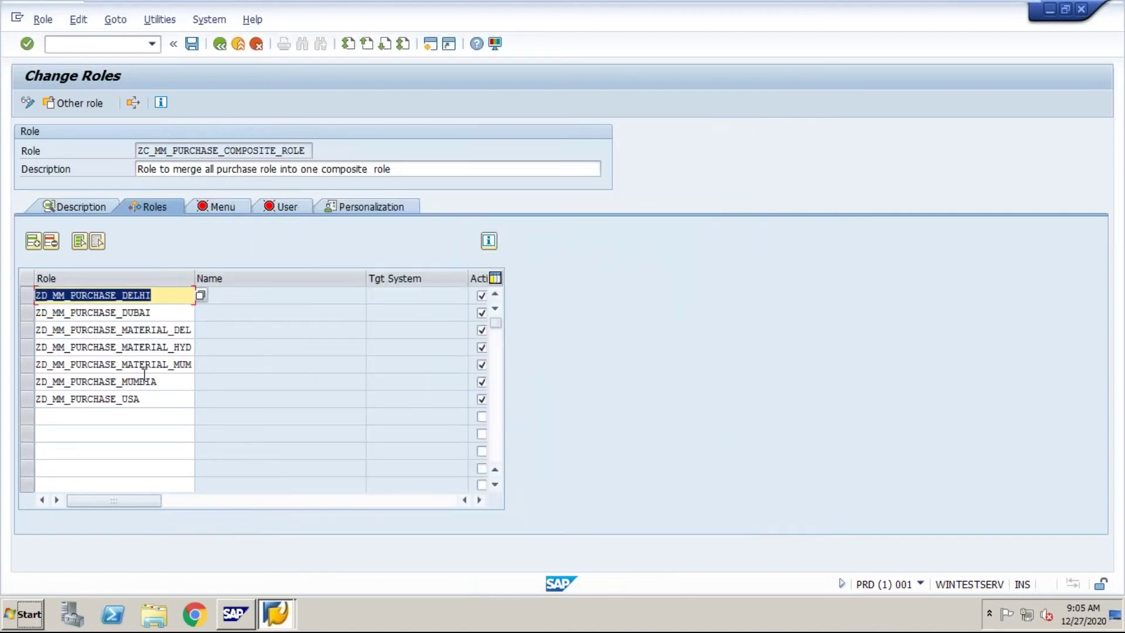
{"action": "left_click", "coordinate": [193, 45]}
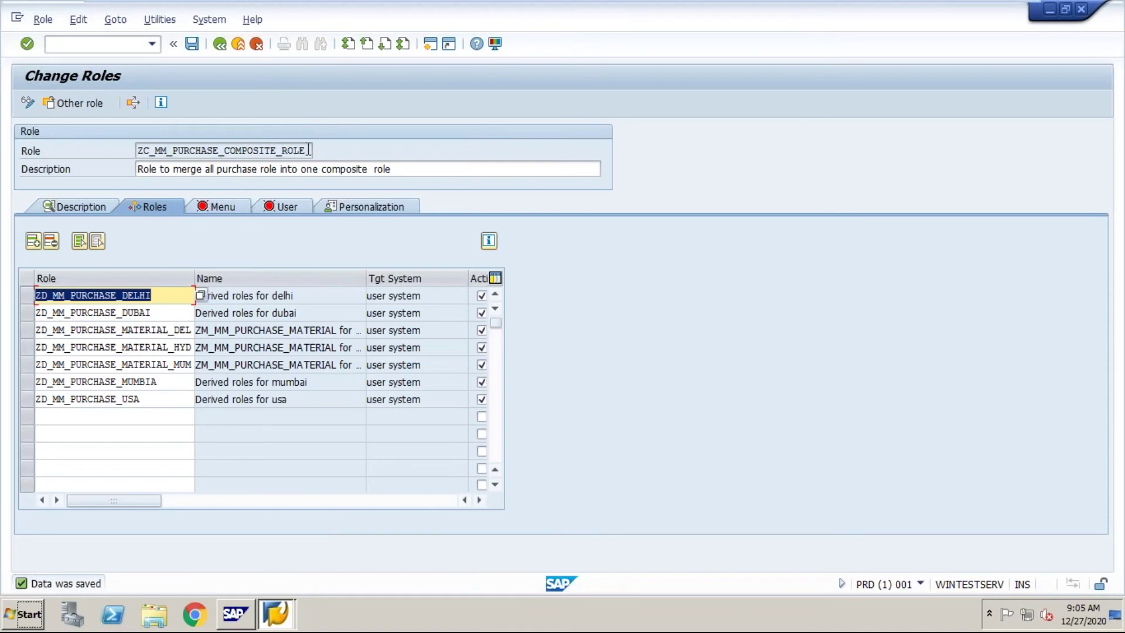
Enter the user ID ending in 1 in the first row of the composite role's user assignments
{"action": "left_click", "coordinate": [220, 206]}
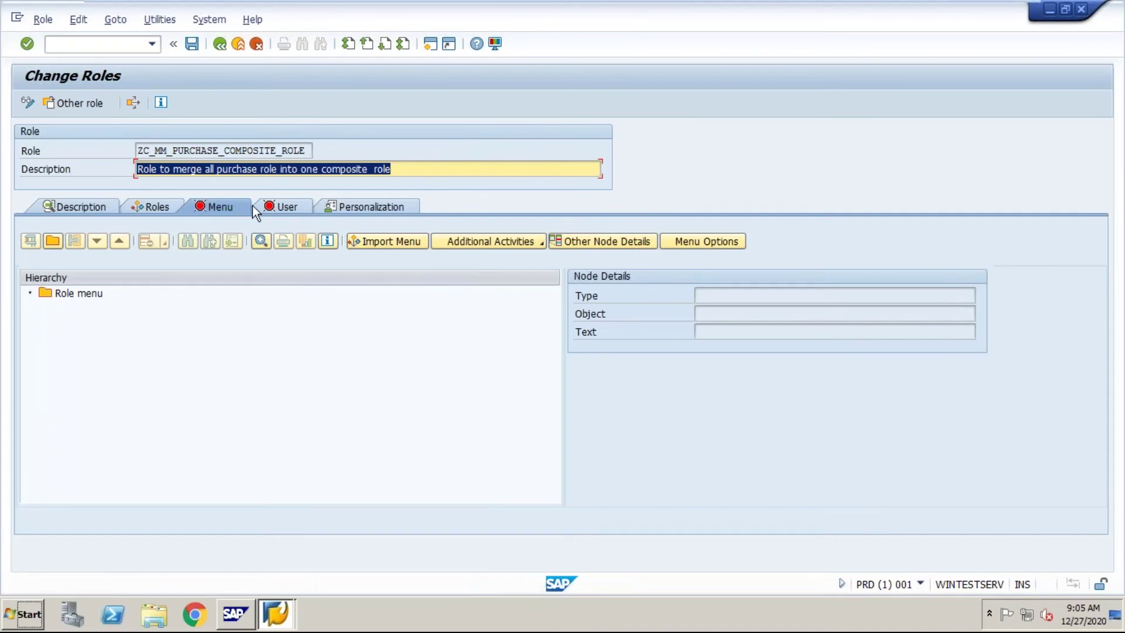
{"action": "left_click", "coordinate": [287, 206]}
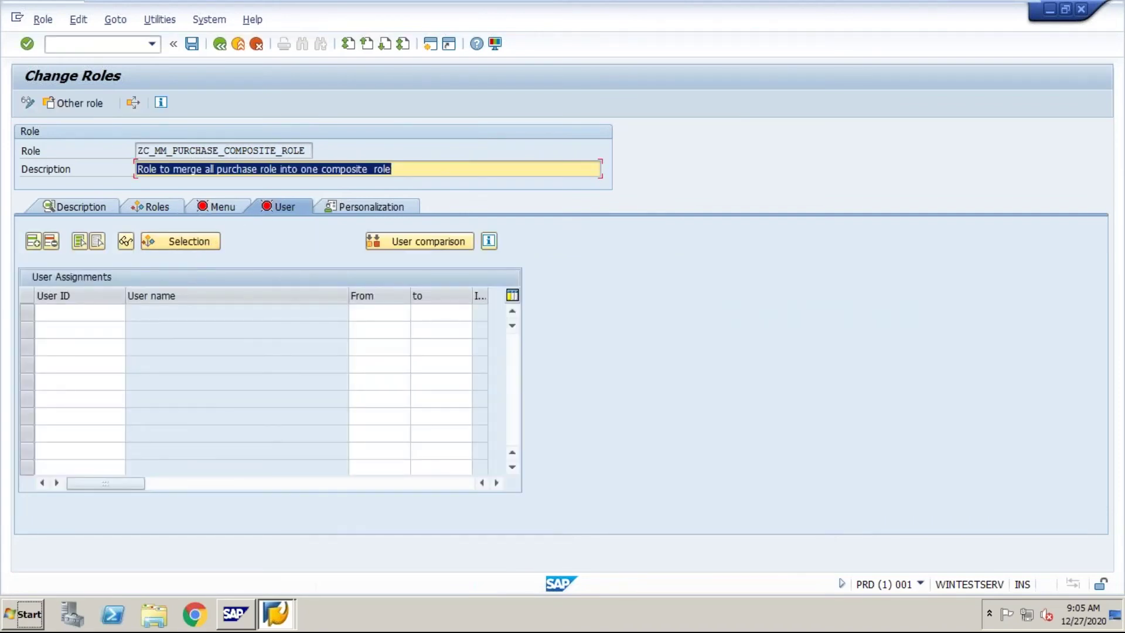
{"action": "left_click", "coordinate": [60, 314]}
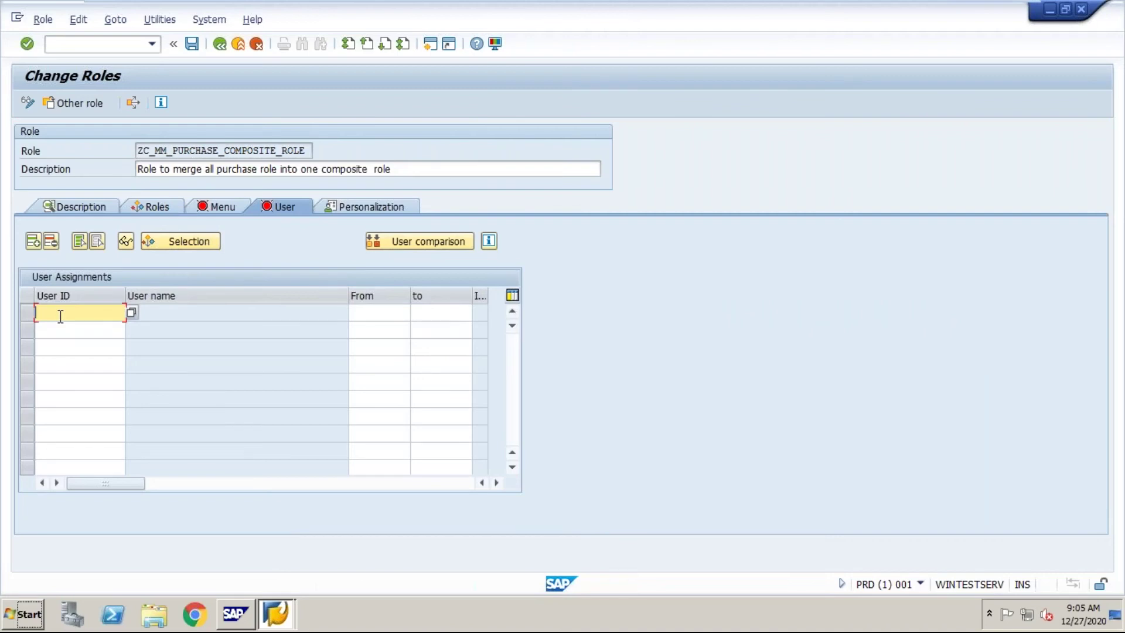
{"action": "left_click", "coordinate": [60, 315]}
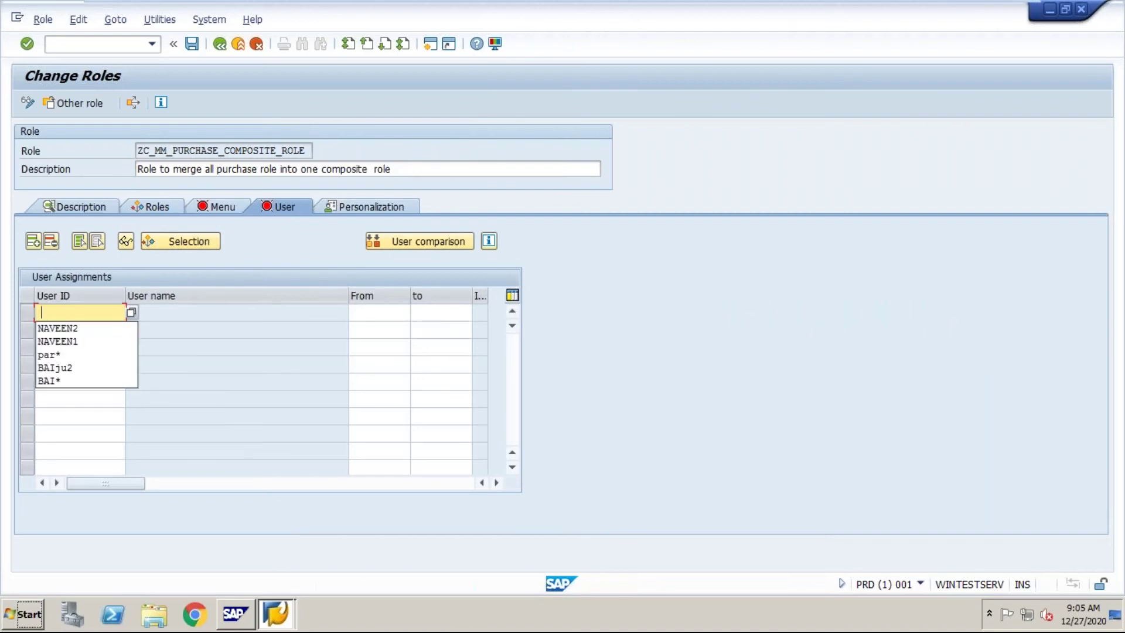
{"action": "left_click", "coordinate": [58, 341]}
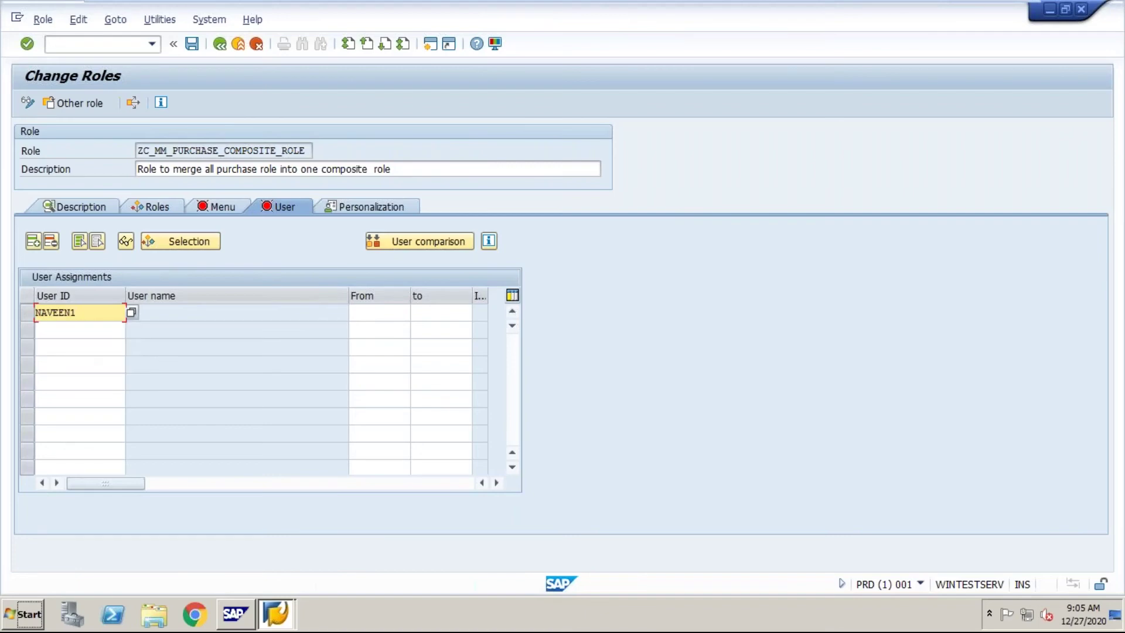
Run the user comparison for the composite role, agreeing to save the role first, and save the role again
{"action": "left_click", "coordinate": [411, 243]}
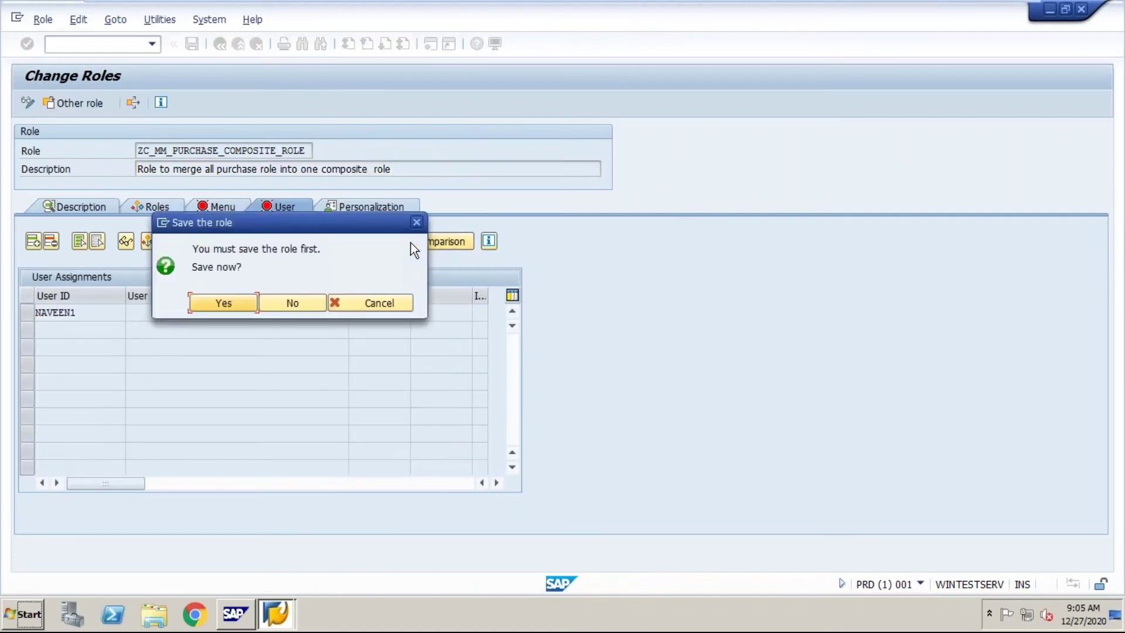
{"action": "left_click", "coordinate": [241, 302]}
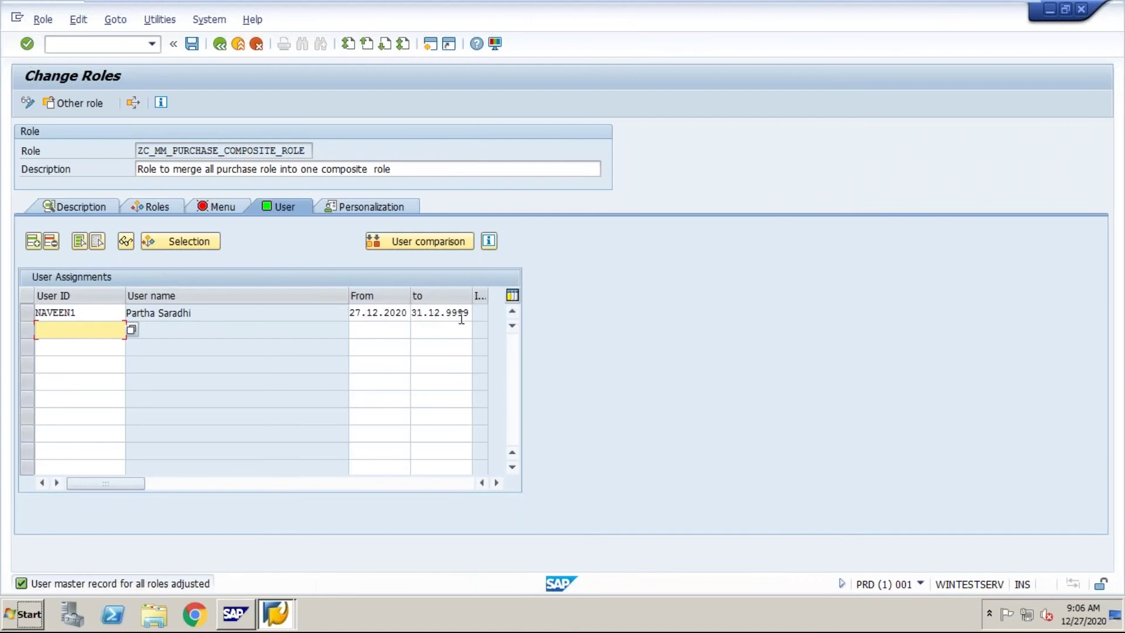
{"action": "left_click", "coordinate": [190, 45]}
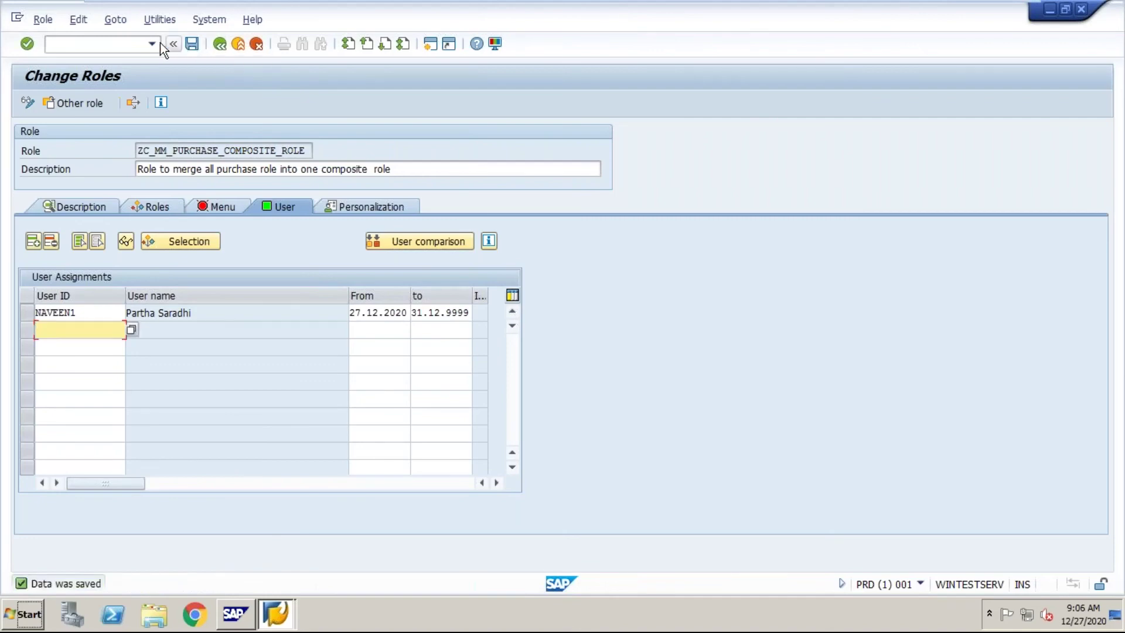
Go to transaction SU01 and display the role assignments of the user ID ending in 1
{"action": "left_click", "coordinate": [135, 44]}
{"action": "type", "text": "/nsu01"}
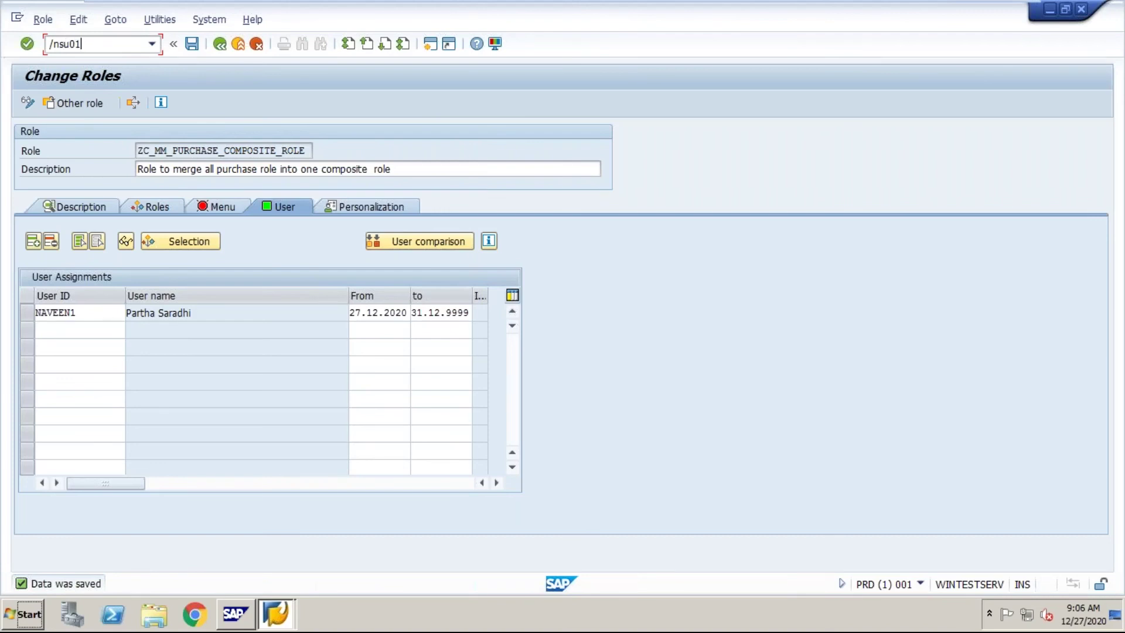
{"action": "key", "text": "Return"}
{"action": "type", "text": "naveen"}
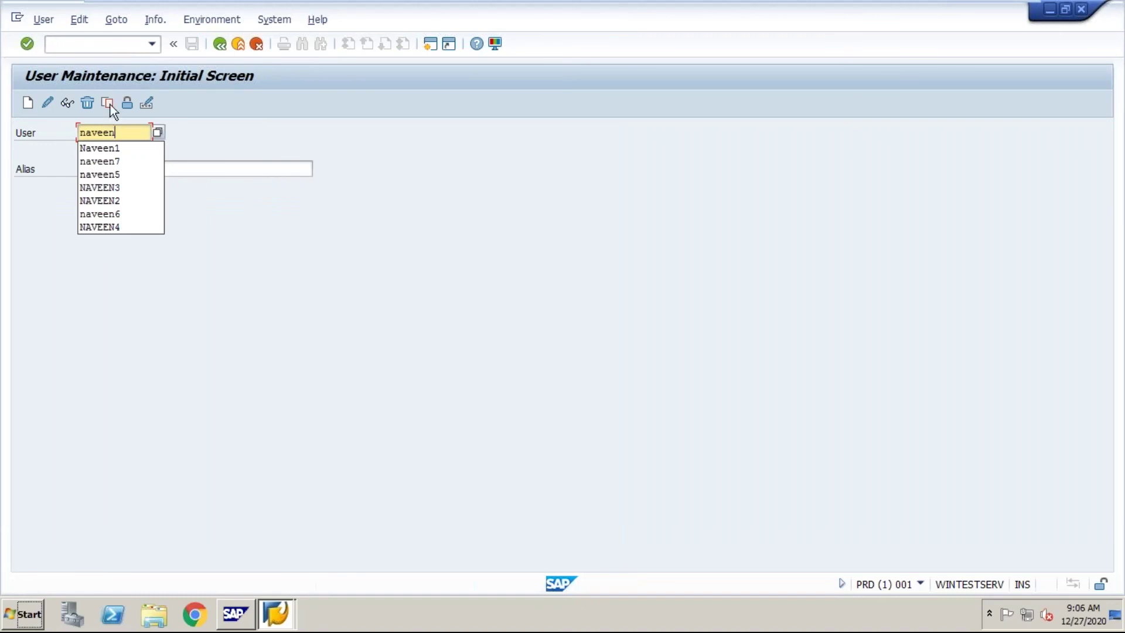
{"action": "left_click", "coordinate": [103, 150]}
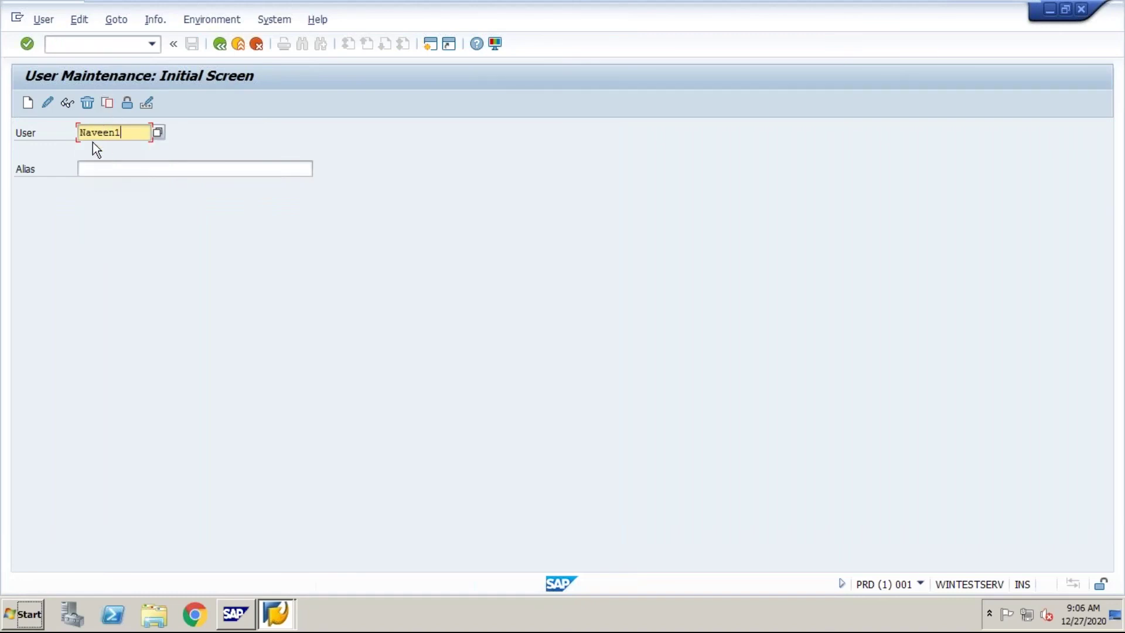
{"action": "left_click", "coordinate": [69, 104]}
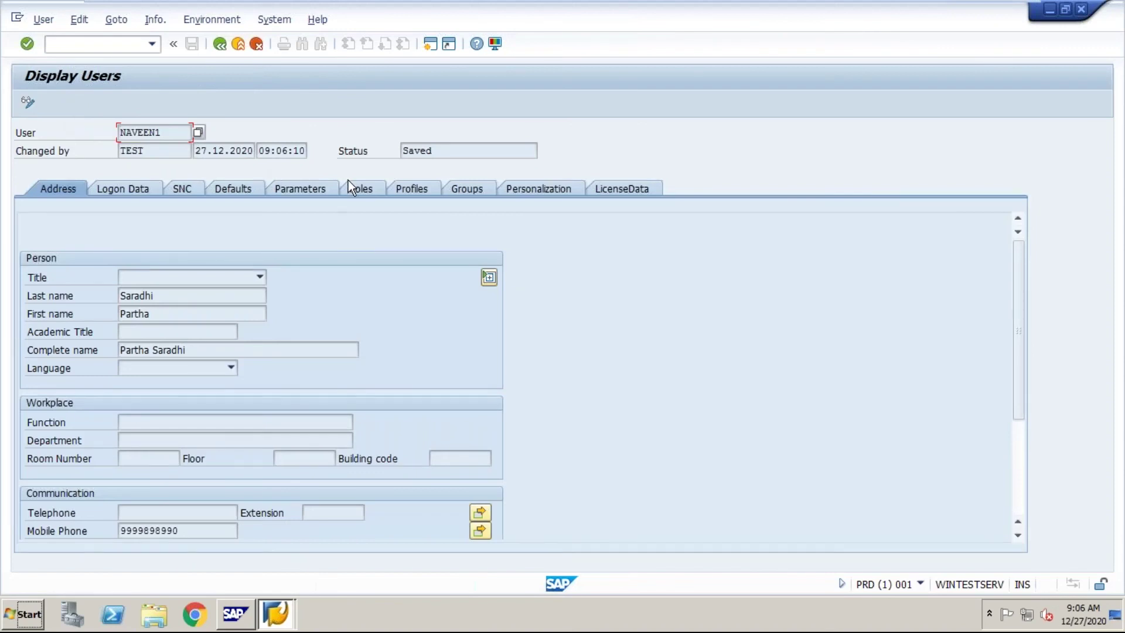
{"action": "left_click", "coordinate": [368, 194]}
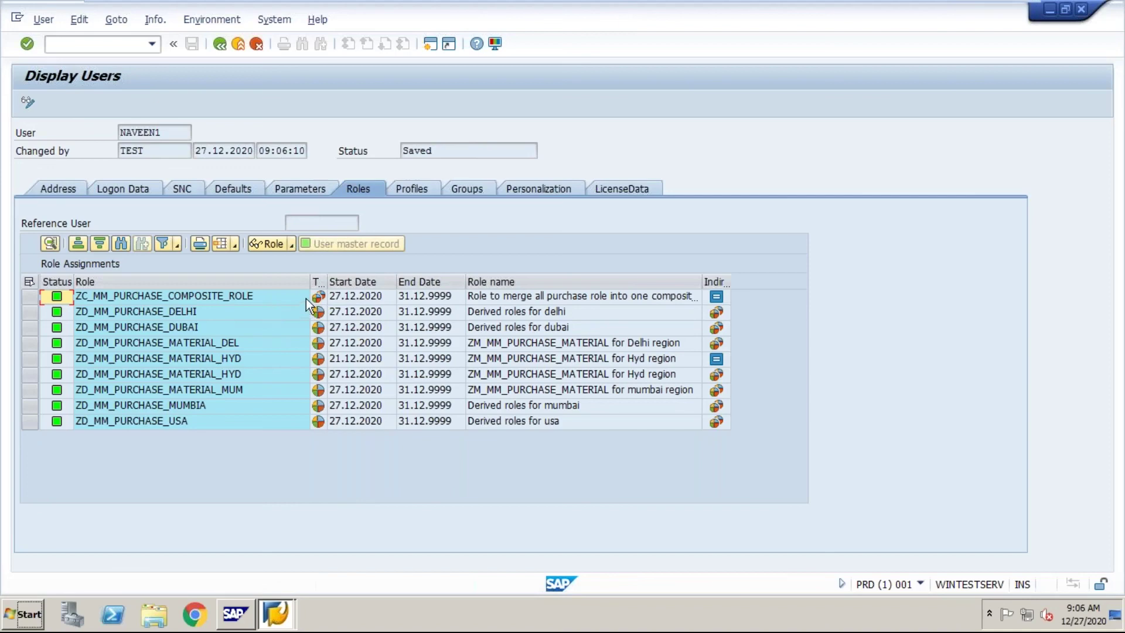
Examine the derived purchase roles listed under the composite role in the user's role assignments
{"action": "left_click", "coordinate": [174, 314]}
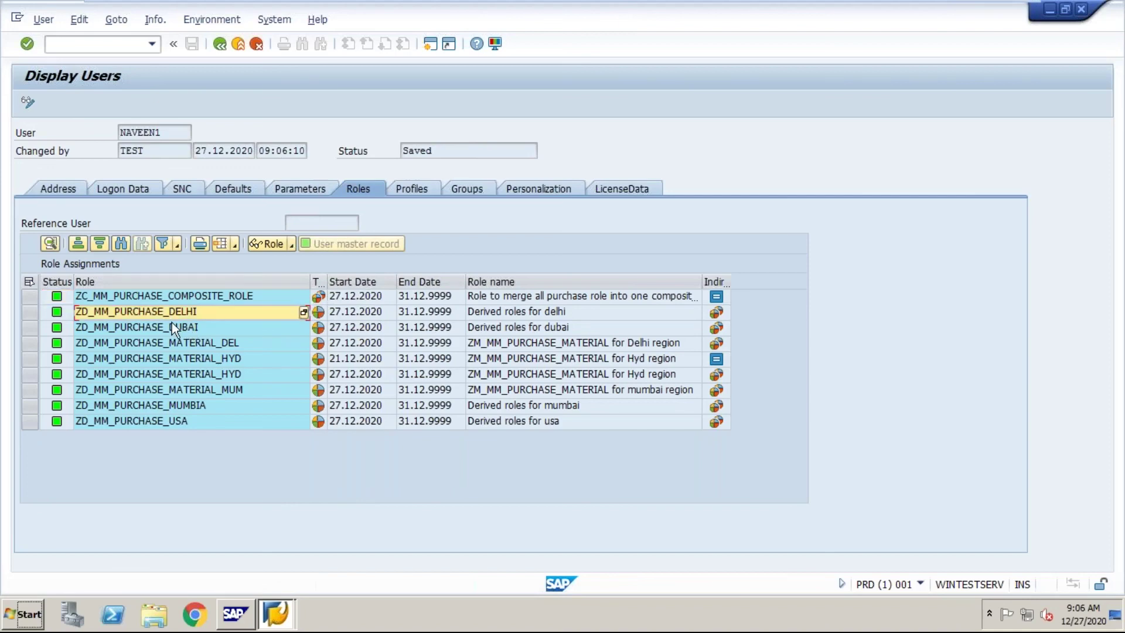
{"action": "left_click", "coordinate": [171, 322]}
{"action": "left_click", "coordinate": [168, 342]}
{"action": "left_click", "coordinate": [163, 360]}
{"action": "left_click", "coordinate": [159, 375]}
{"action": "left_click", "coordinate": [156, 390]}
{"action": "left_click", "coordinate": [153, 405]}
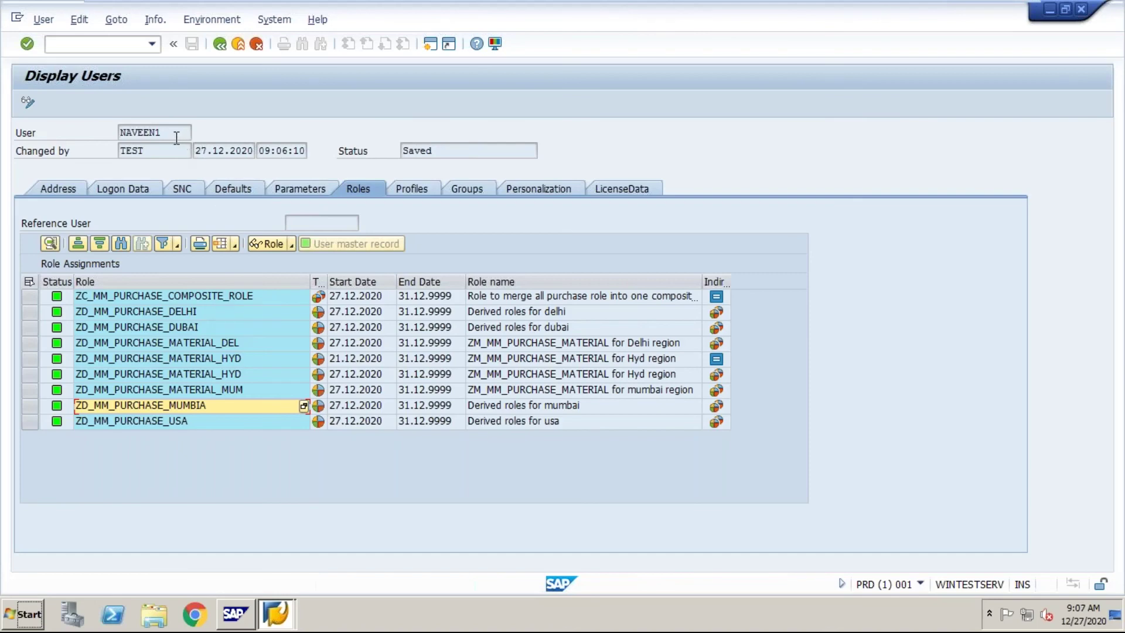
{"action": "left_click", "coordinate": [143, 311]}
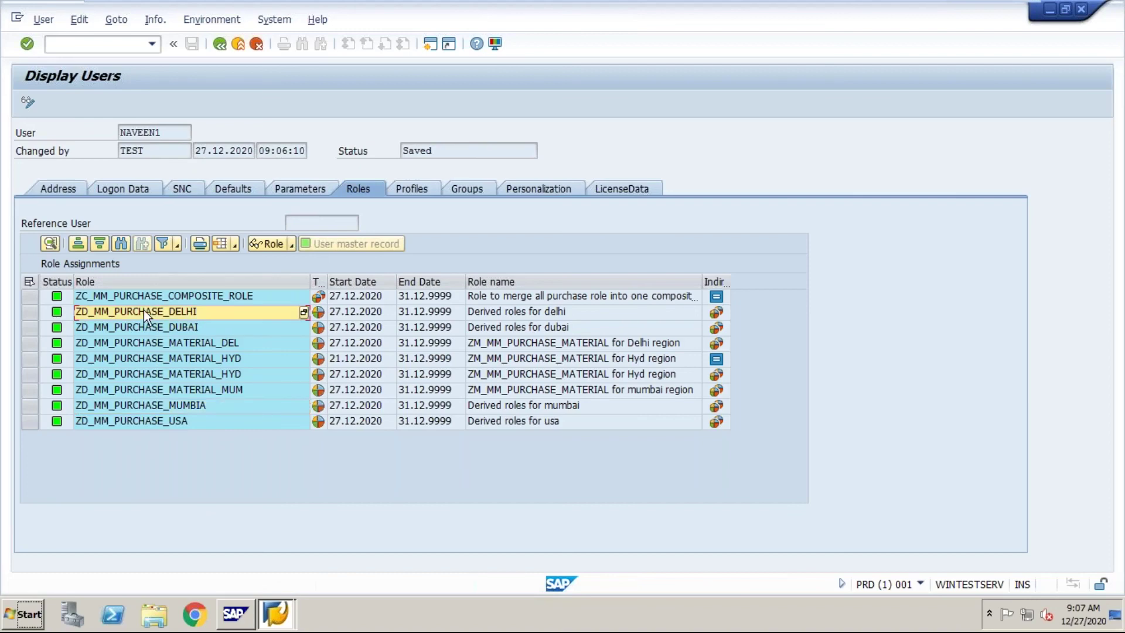
{"action": "left_click", "coordinate": [143, 327]}
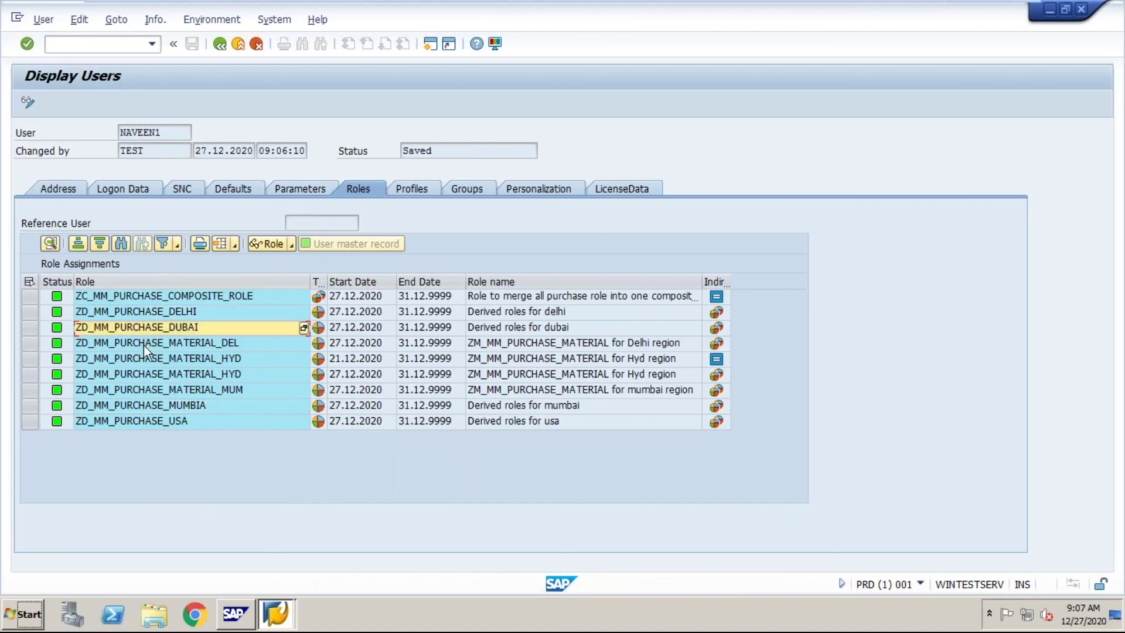
{"action": "left_click", "coordinate": [143, 345]}
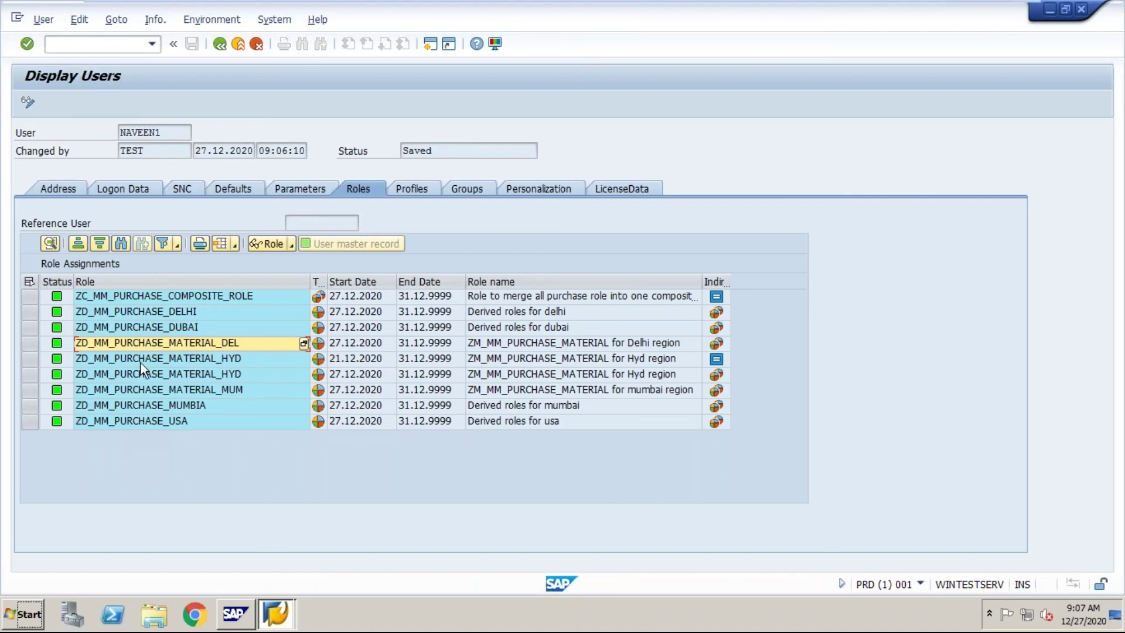